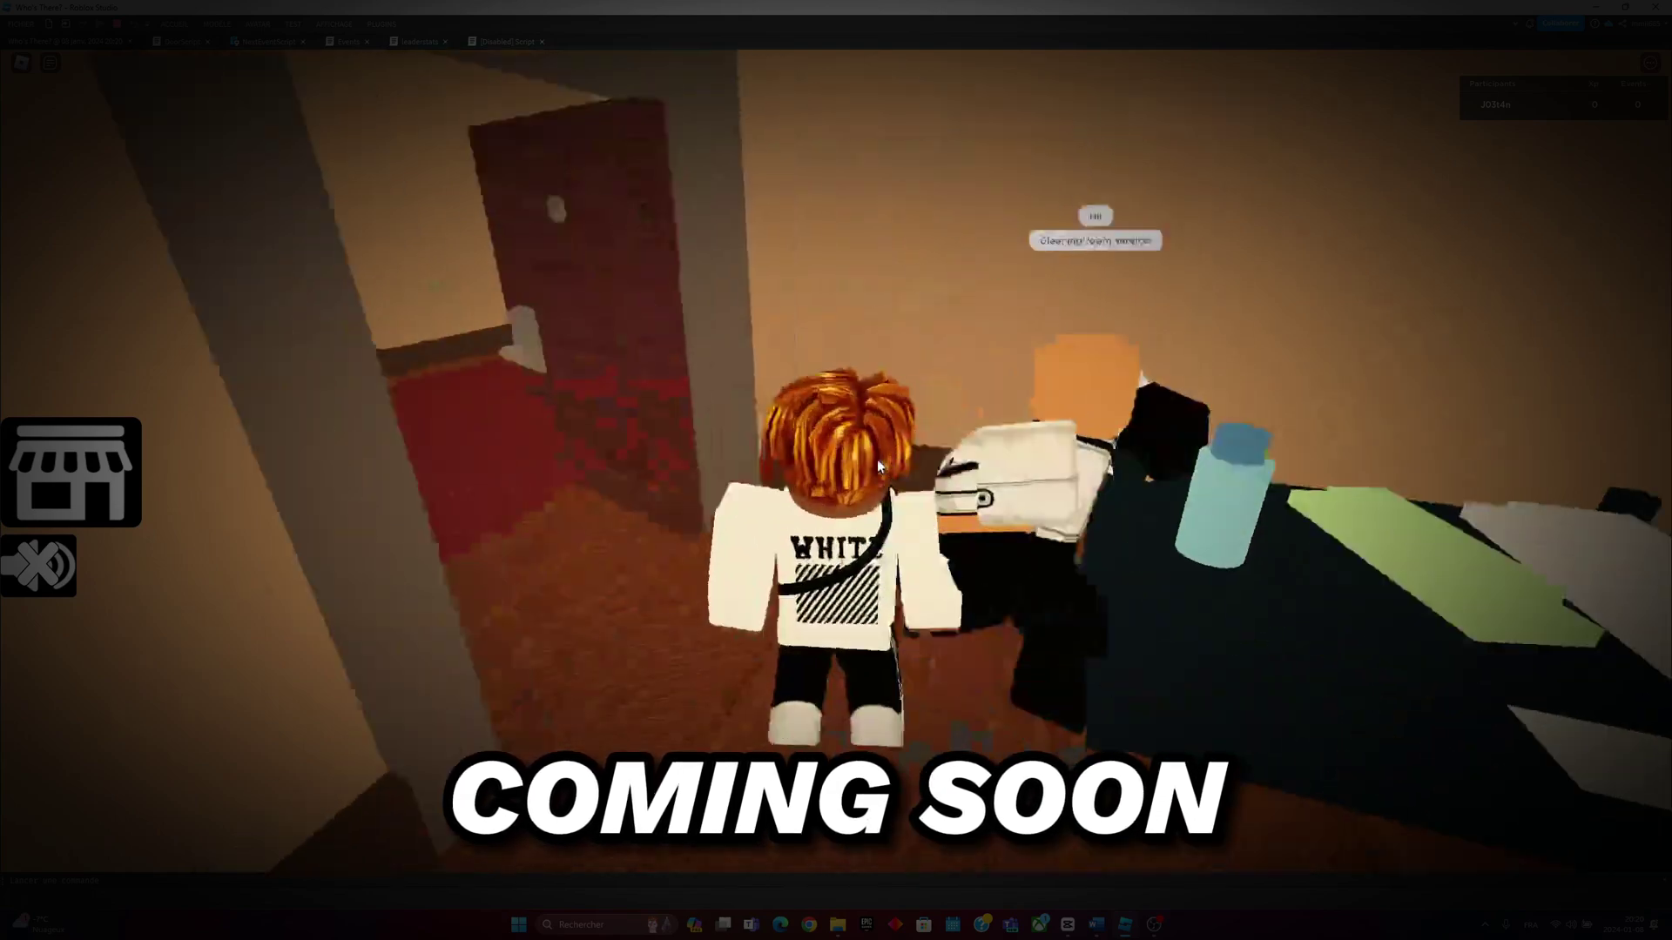
pyautogui.press('w')
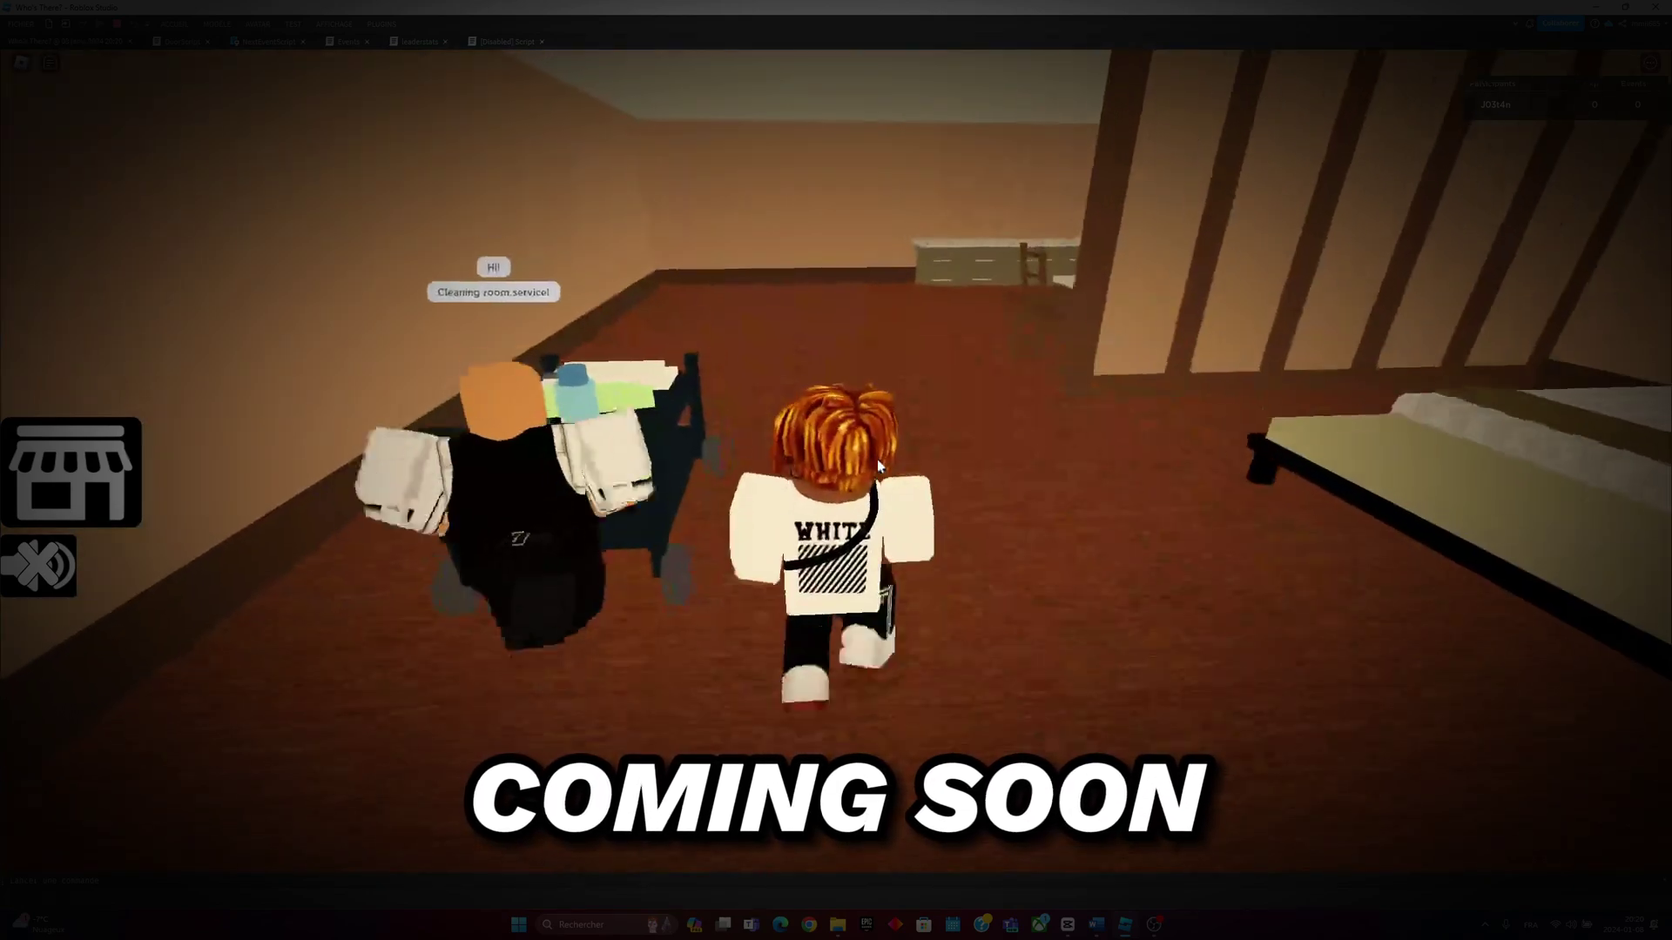
# Walk the playtest character through the door and around the hotel room toward the kitchen counters.
pyautogui.press('a')
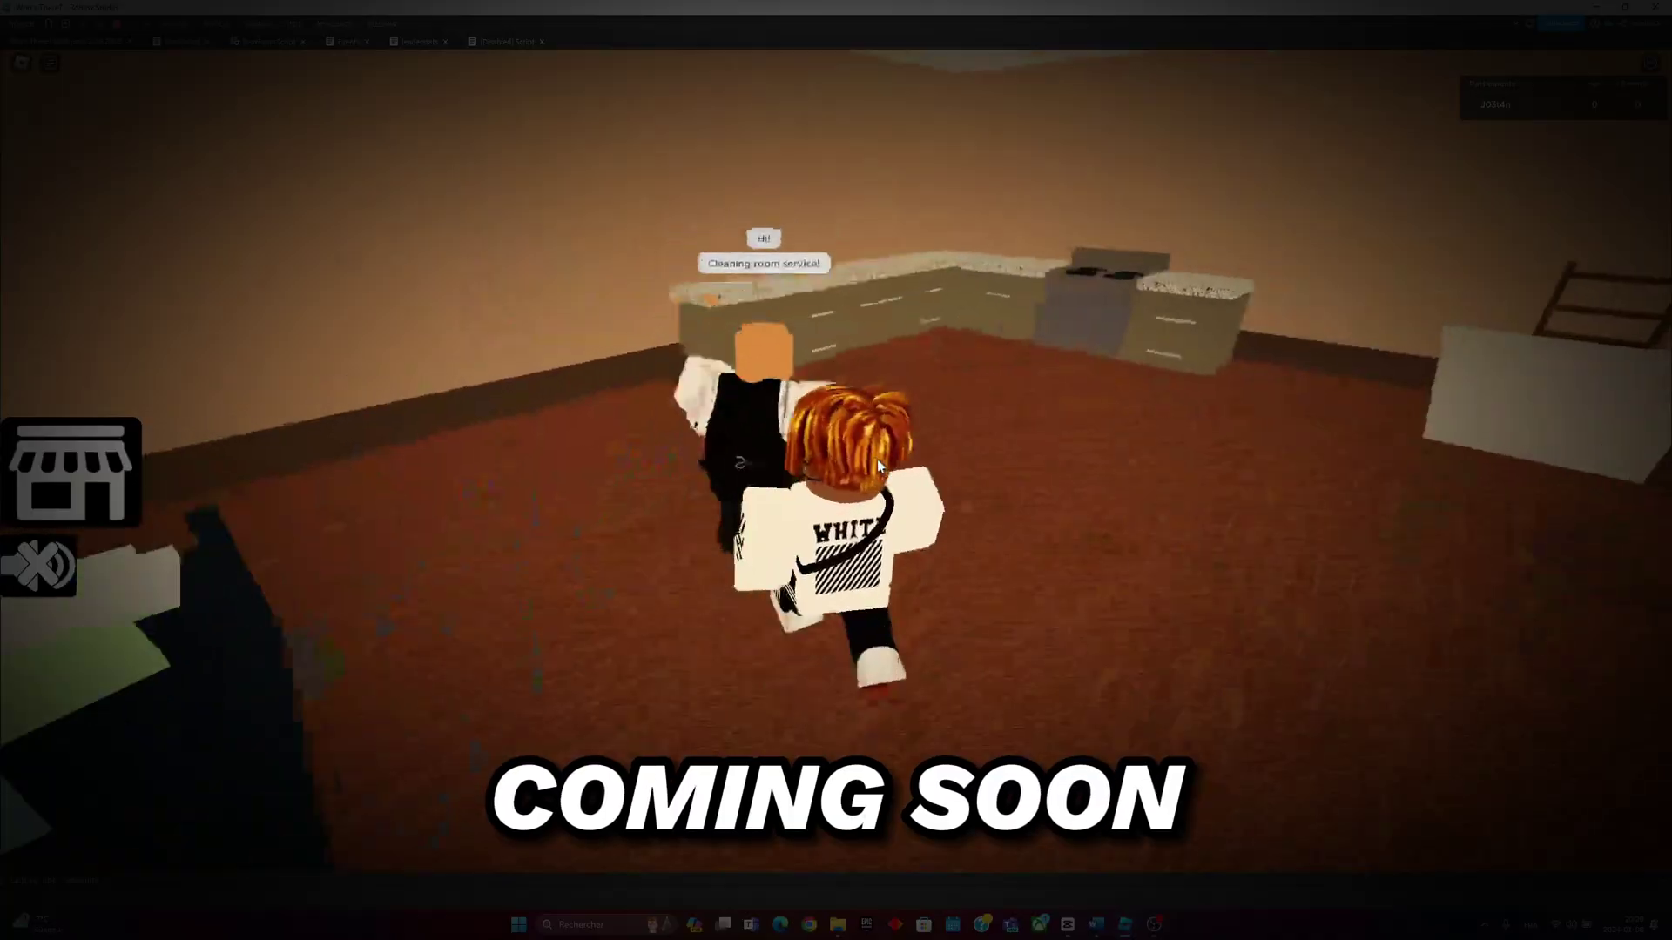
pyautogui.press('w')
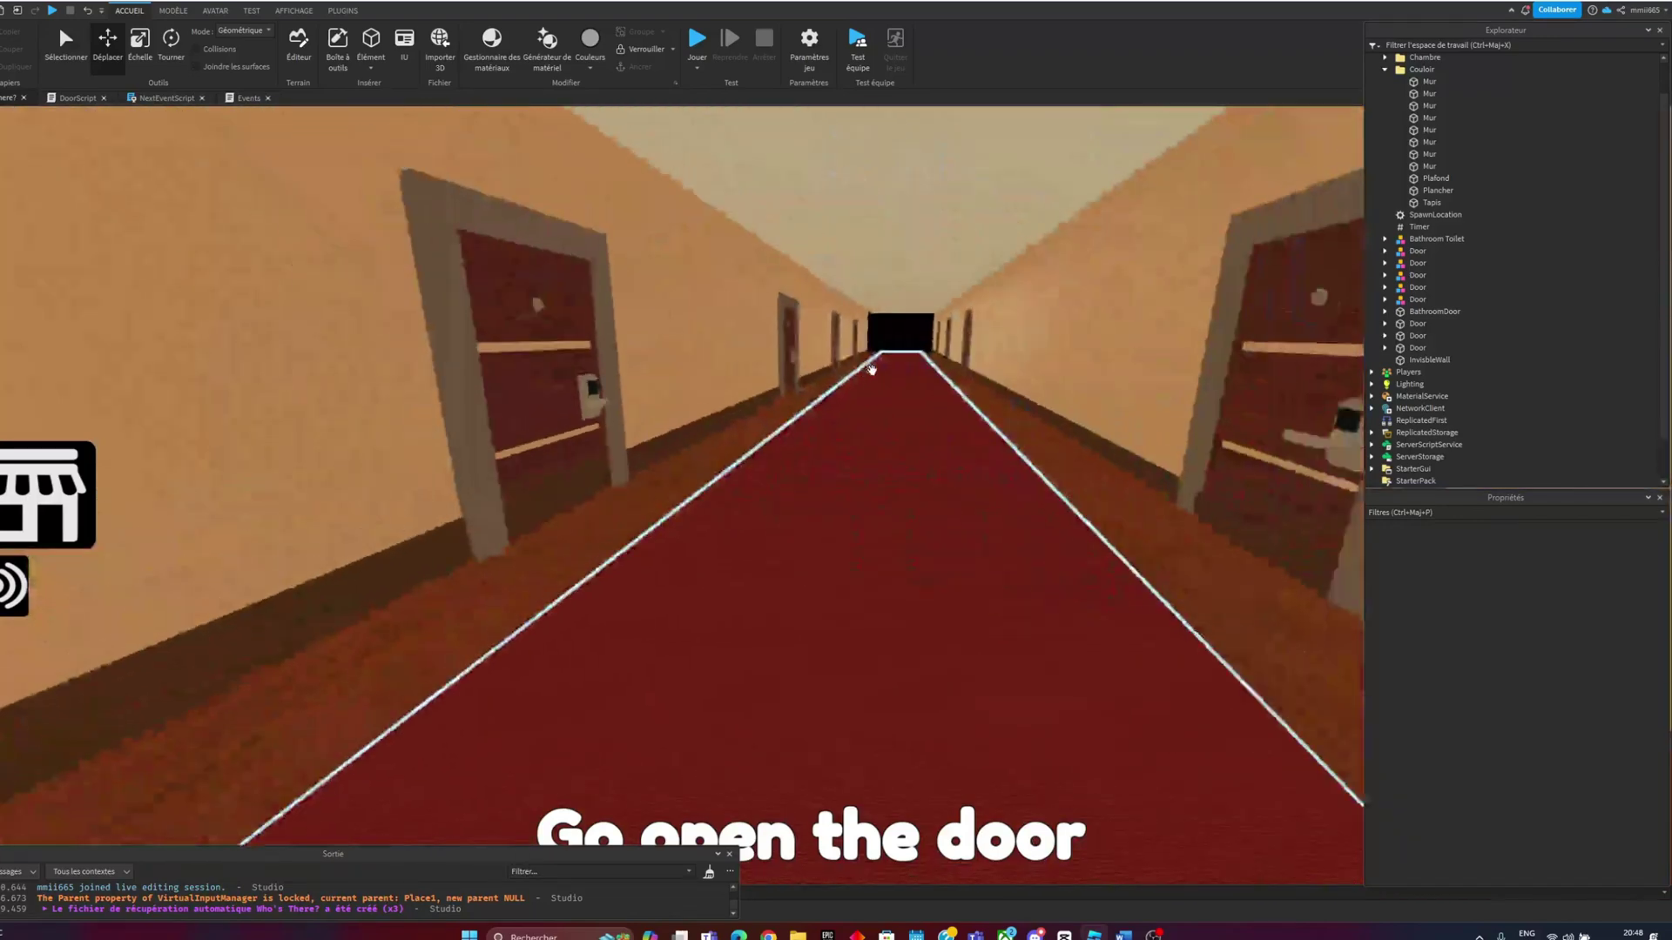
# Trial-stretch the right hallway wall Mur with the Scale handles, then undo to its original length.
pyautogui.click(904, 392)
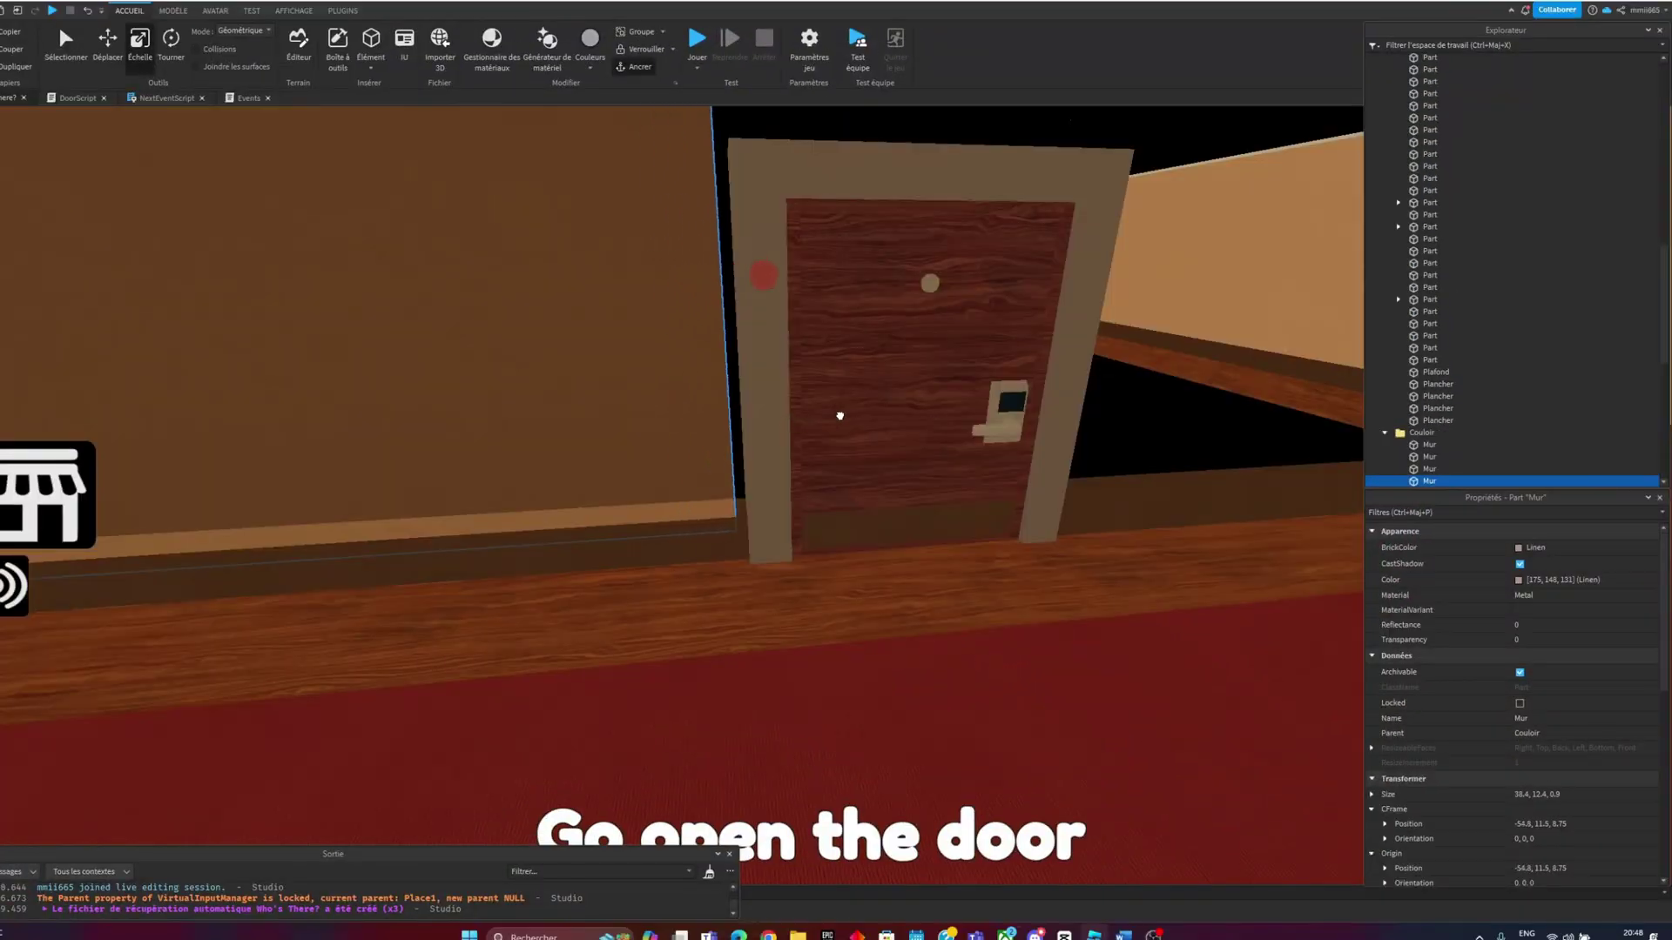
pyautogui.moveTo(863, 412); pyautogui.dragTo(566, 464)
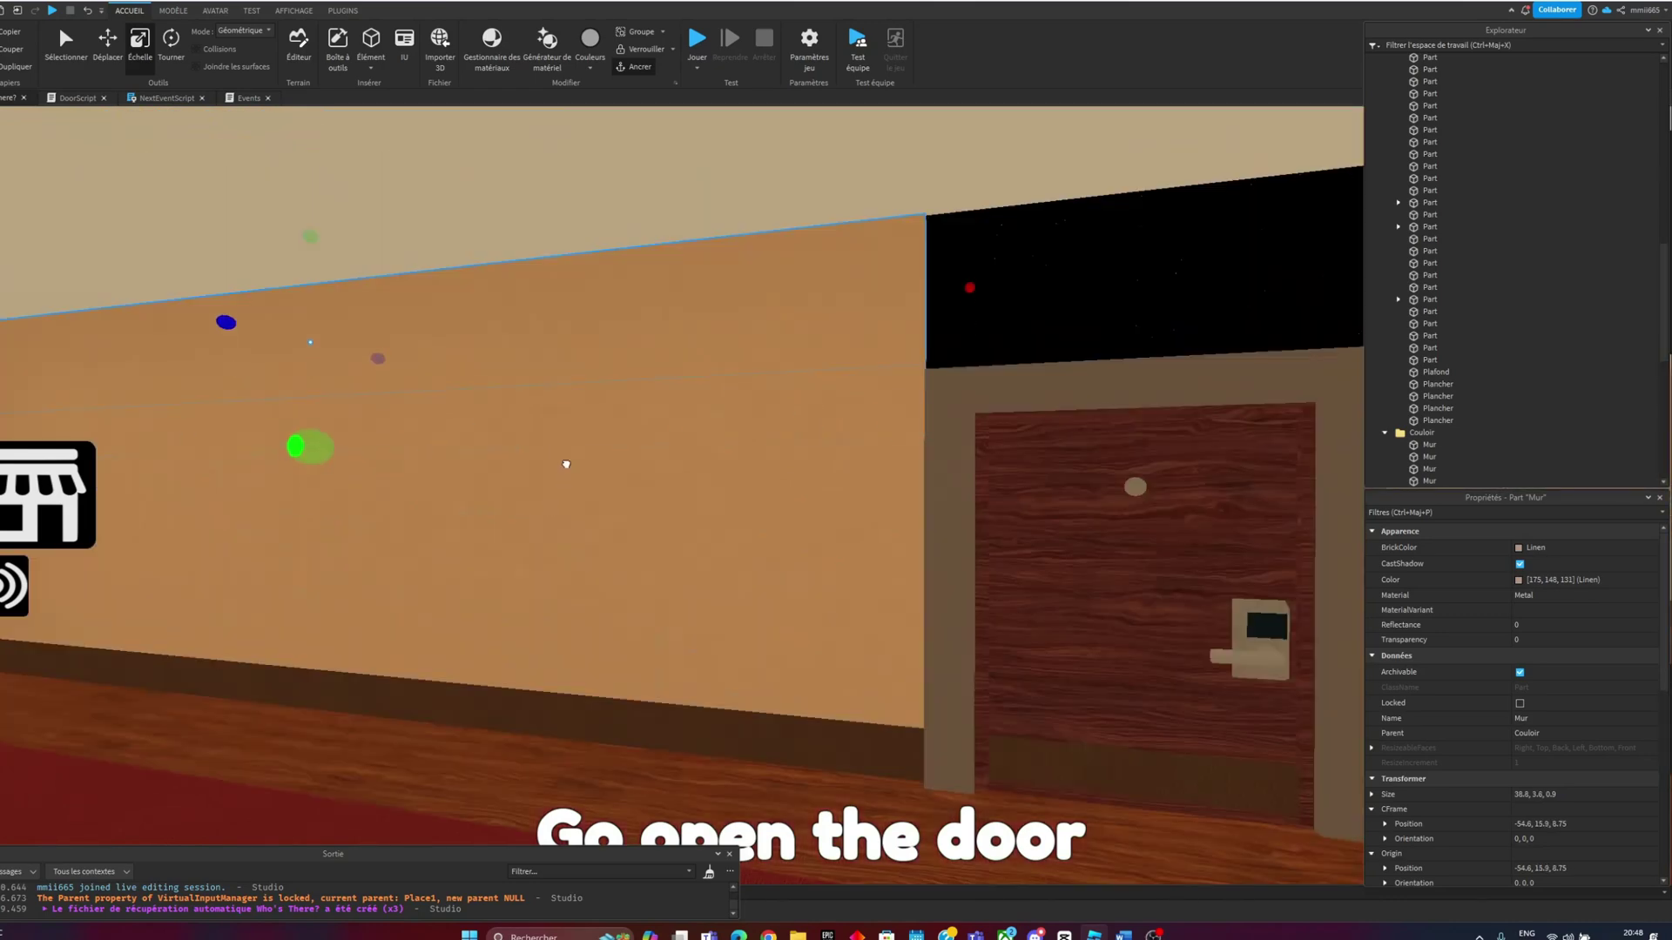
pyautogui.moveTo(762, 323); pyautogui.dragTo(797, 408)
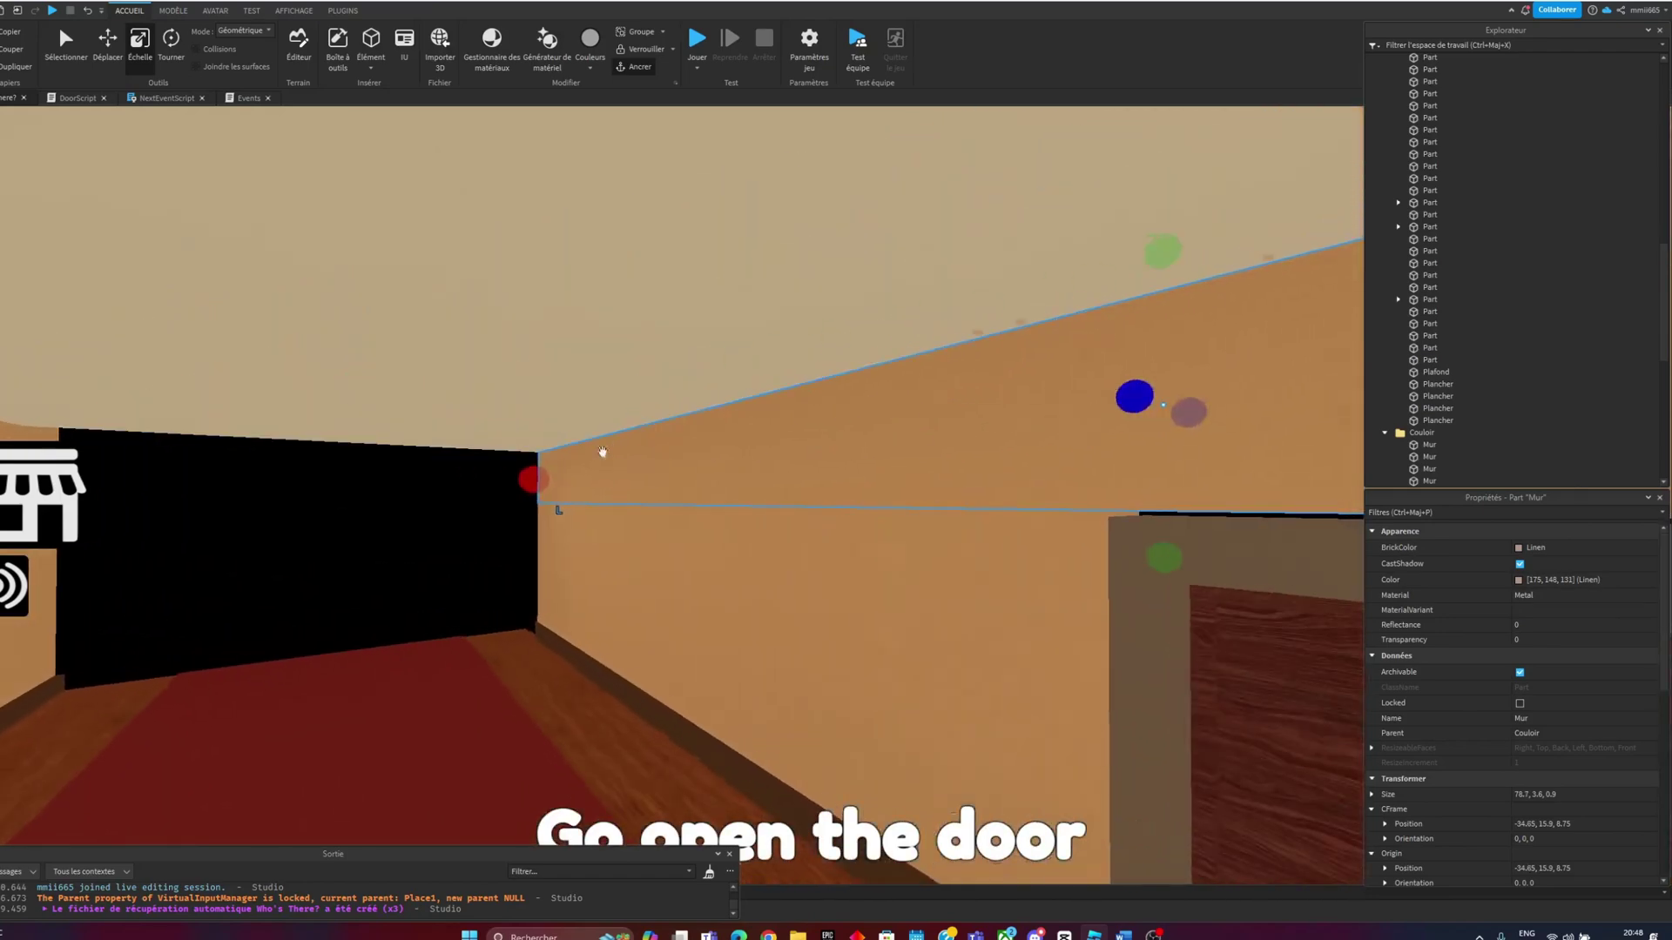
pyautogui.moveTo(797, 408); pyautogui.dragTo(687, 360)
pyautogui.hotkey('ctrl', 'z')
pyautogui.hotkey('ctrl', 'z')
pyautogui.hotkey('ctrl', 'z')
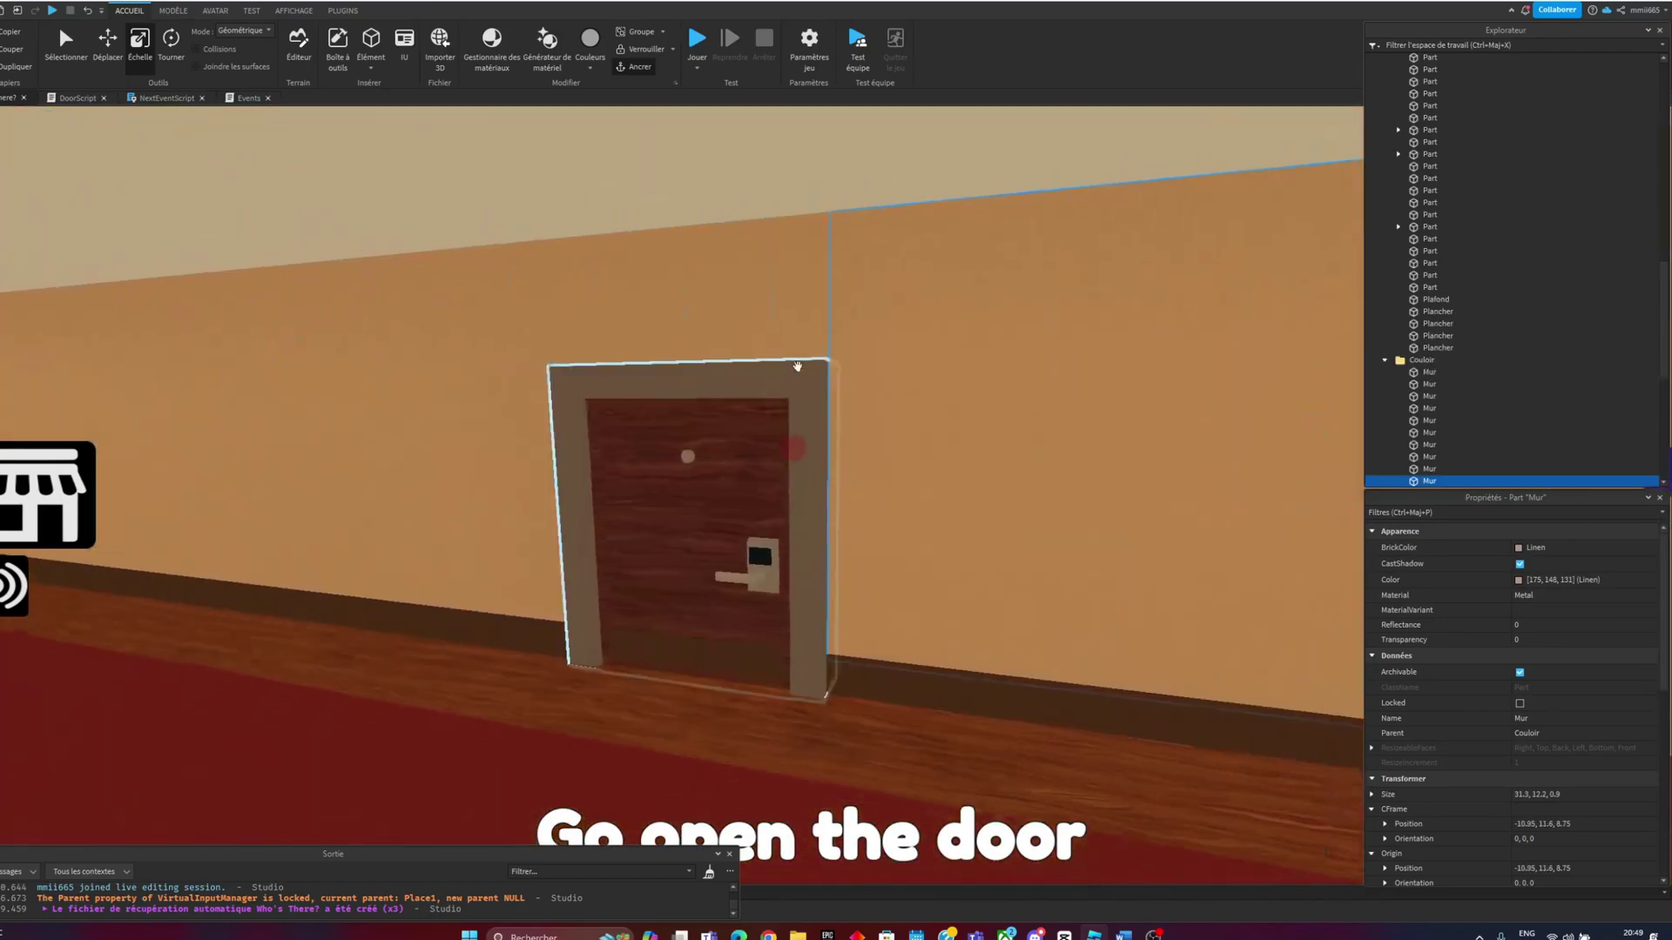
# Inspect the baseboard pieces beside the door, then fly the view to the black opening.
pyautogui.scroll(3, 581, 470)
pyautogui.scroll(3, 754, 452)
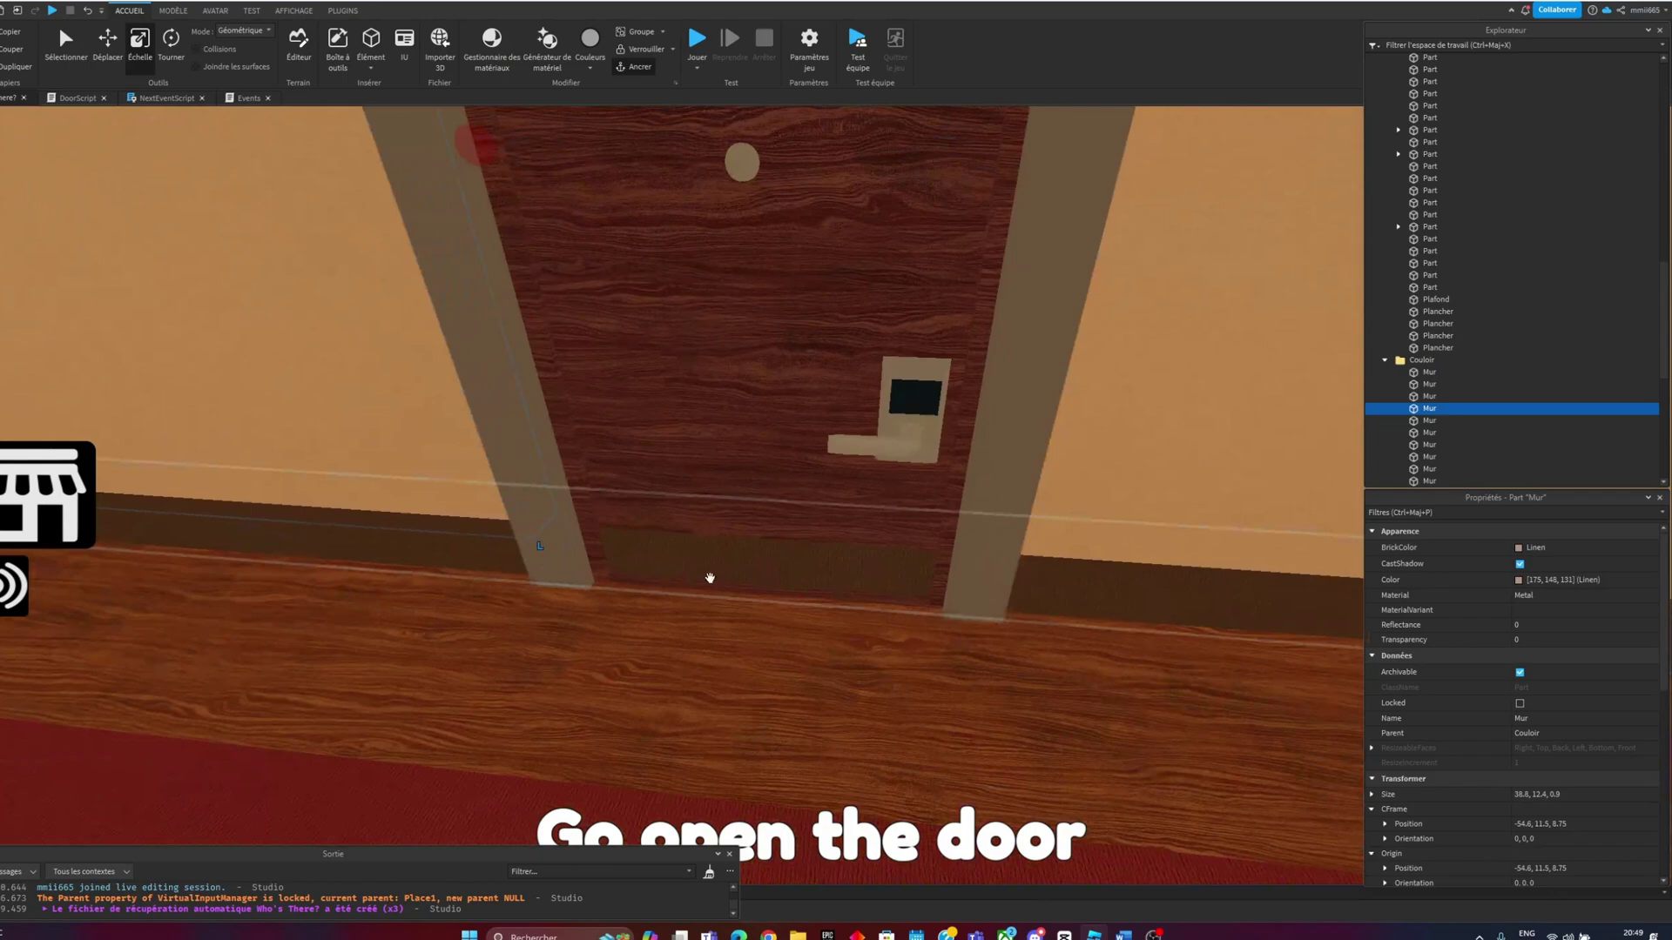
pyautogui.click(709, 578)
pyautogui.scroll(3, 781, 552)
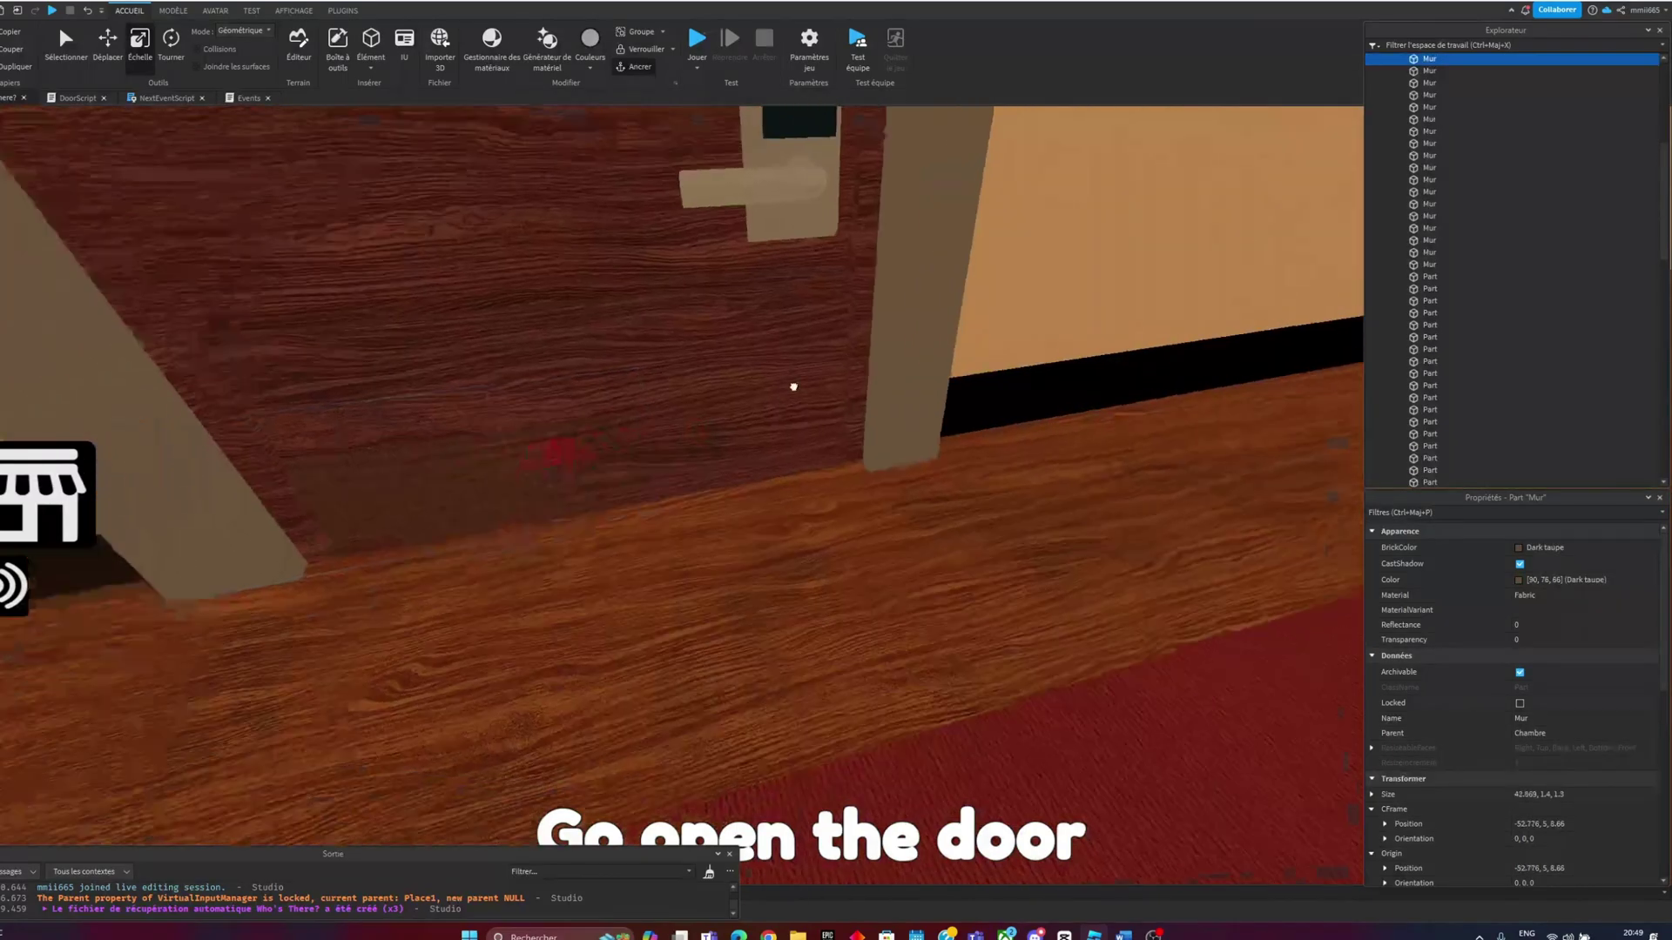
pyautogui.scroll(-3, 793, 386)
pyautogui.click(572, 328)
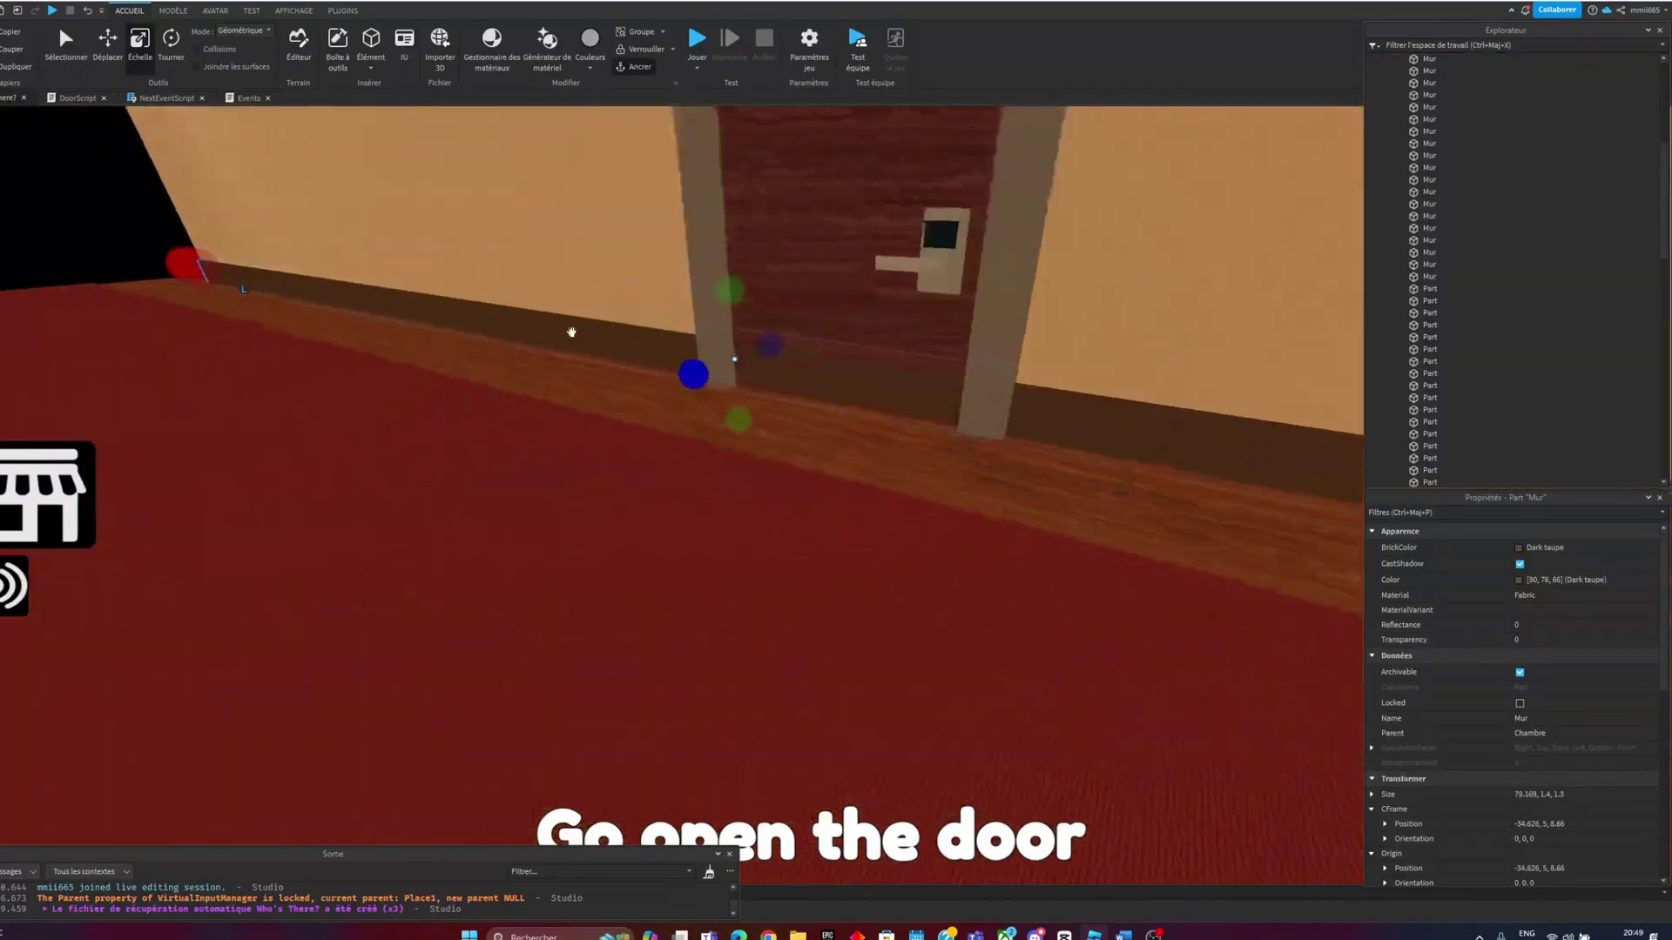
pyautogui.click(754, 354)
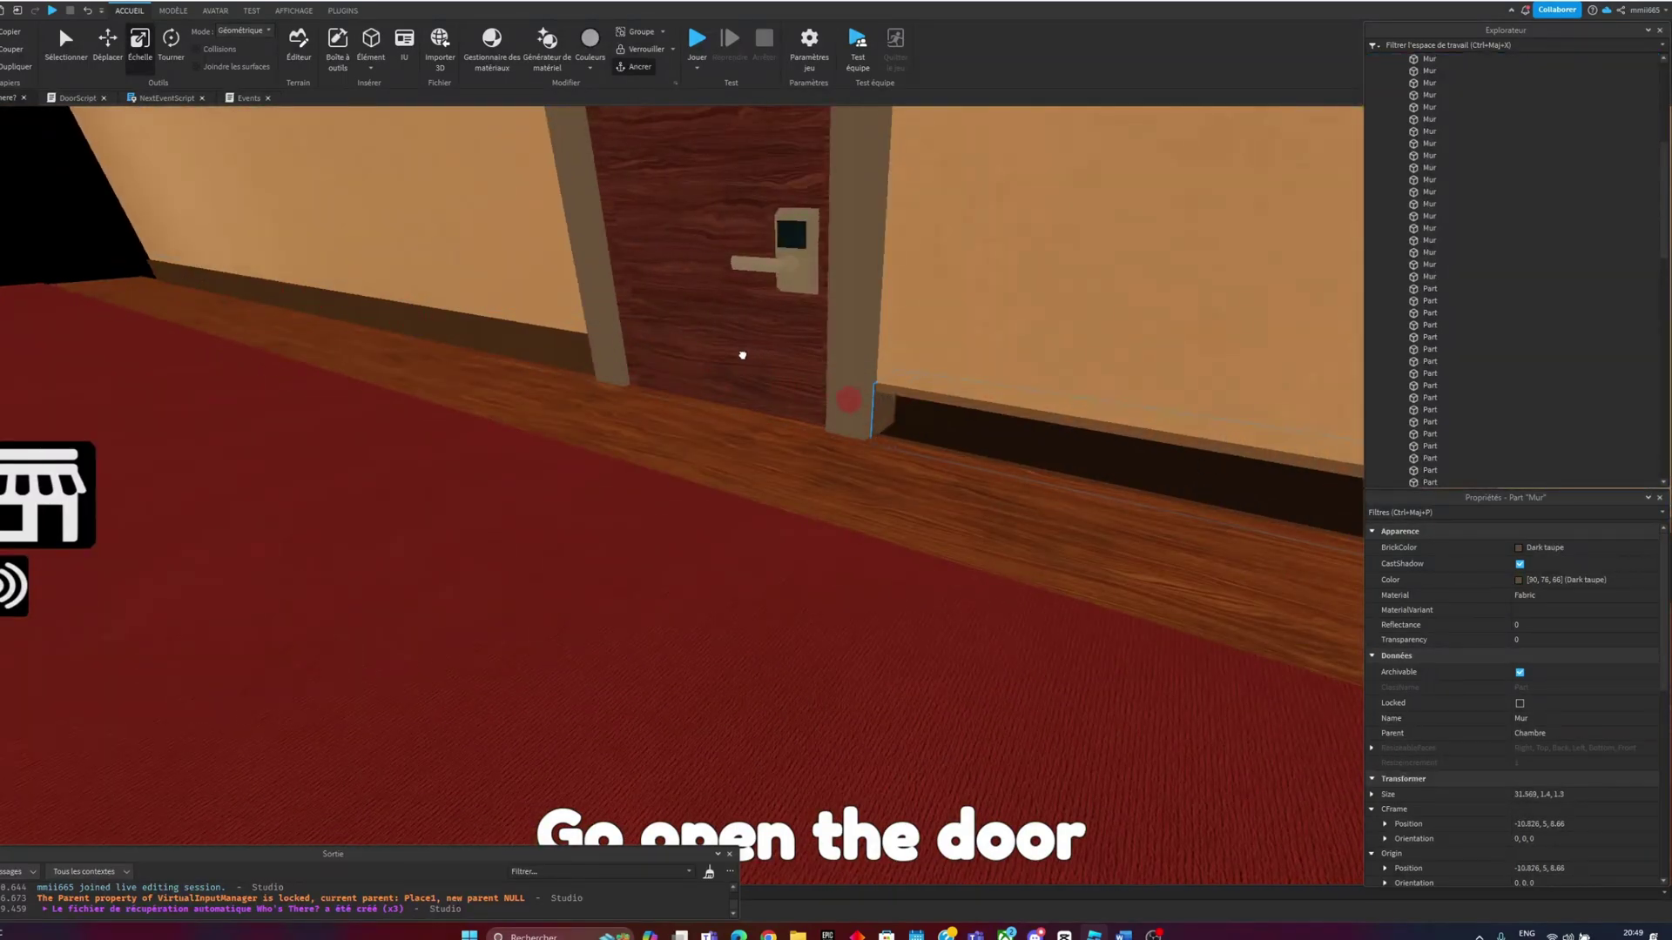
pyautogui.moveTo(743, 355); pyautogui.dragTo(850, 470, button='right')
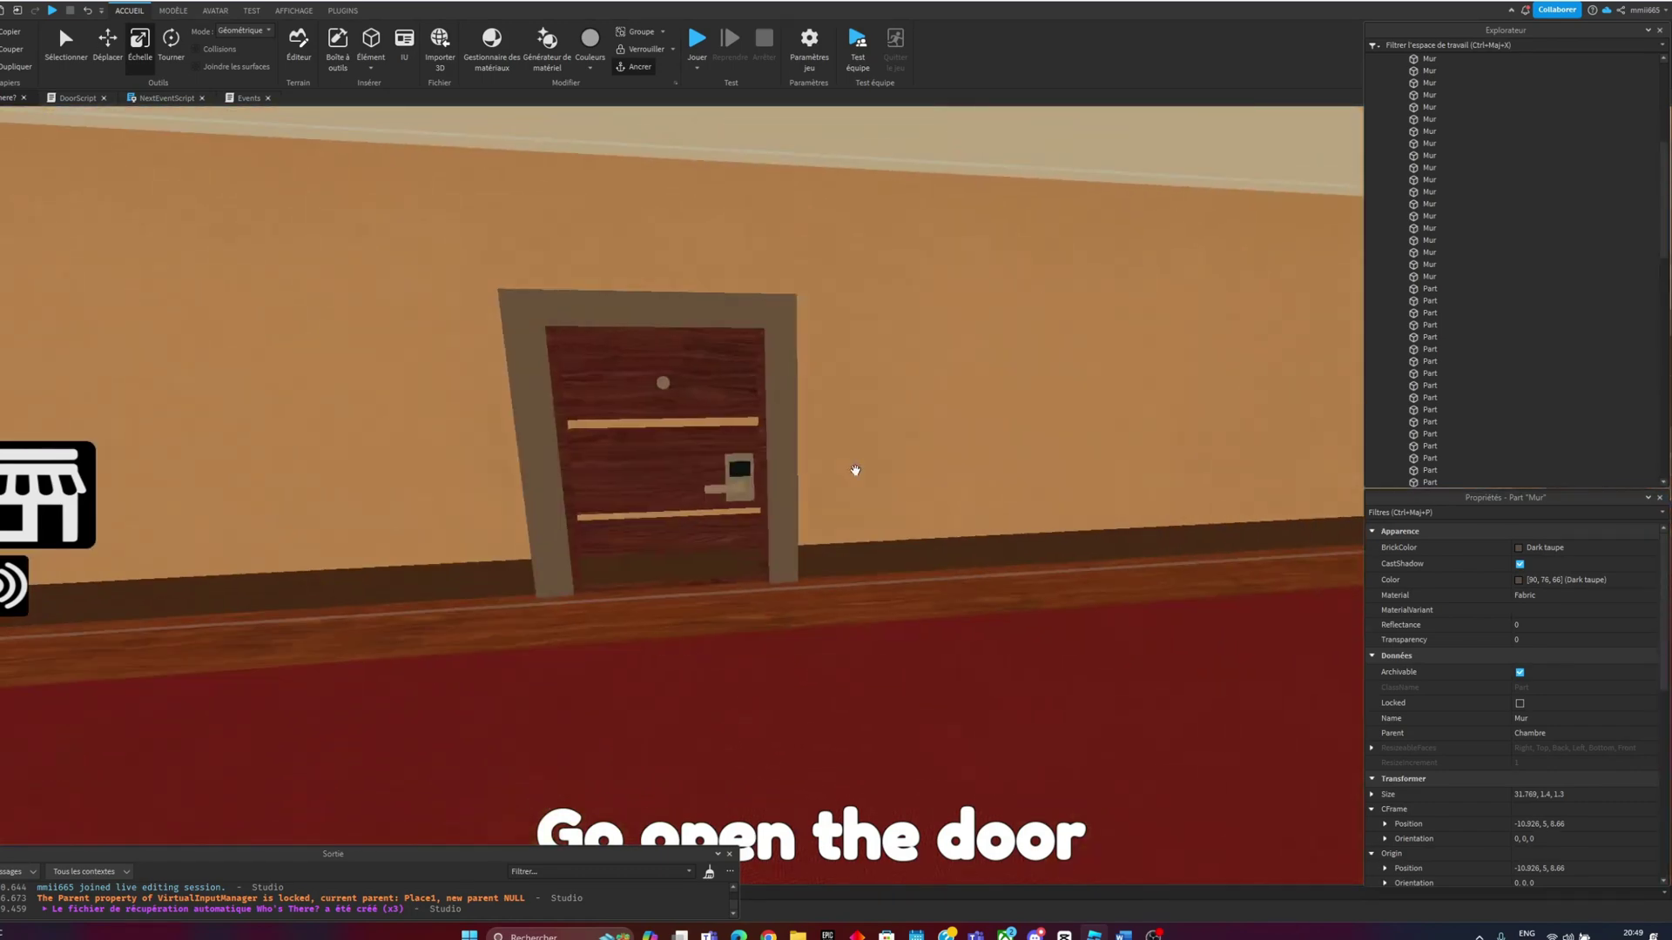
pyautogui.scroll(3, 851, 470)
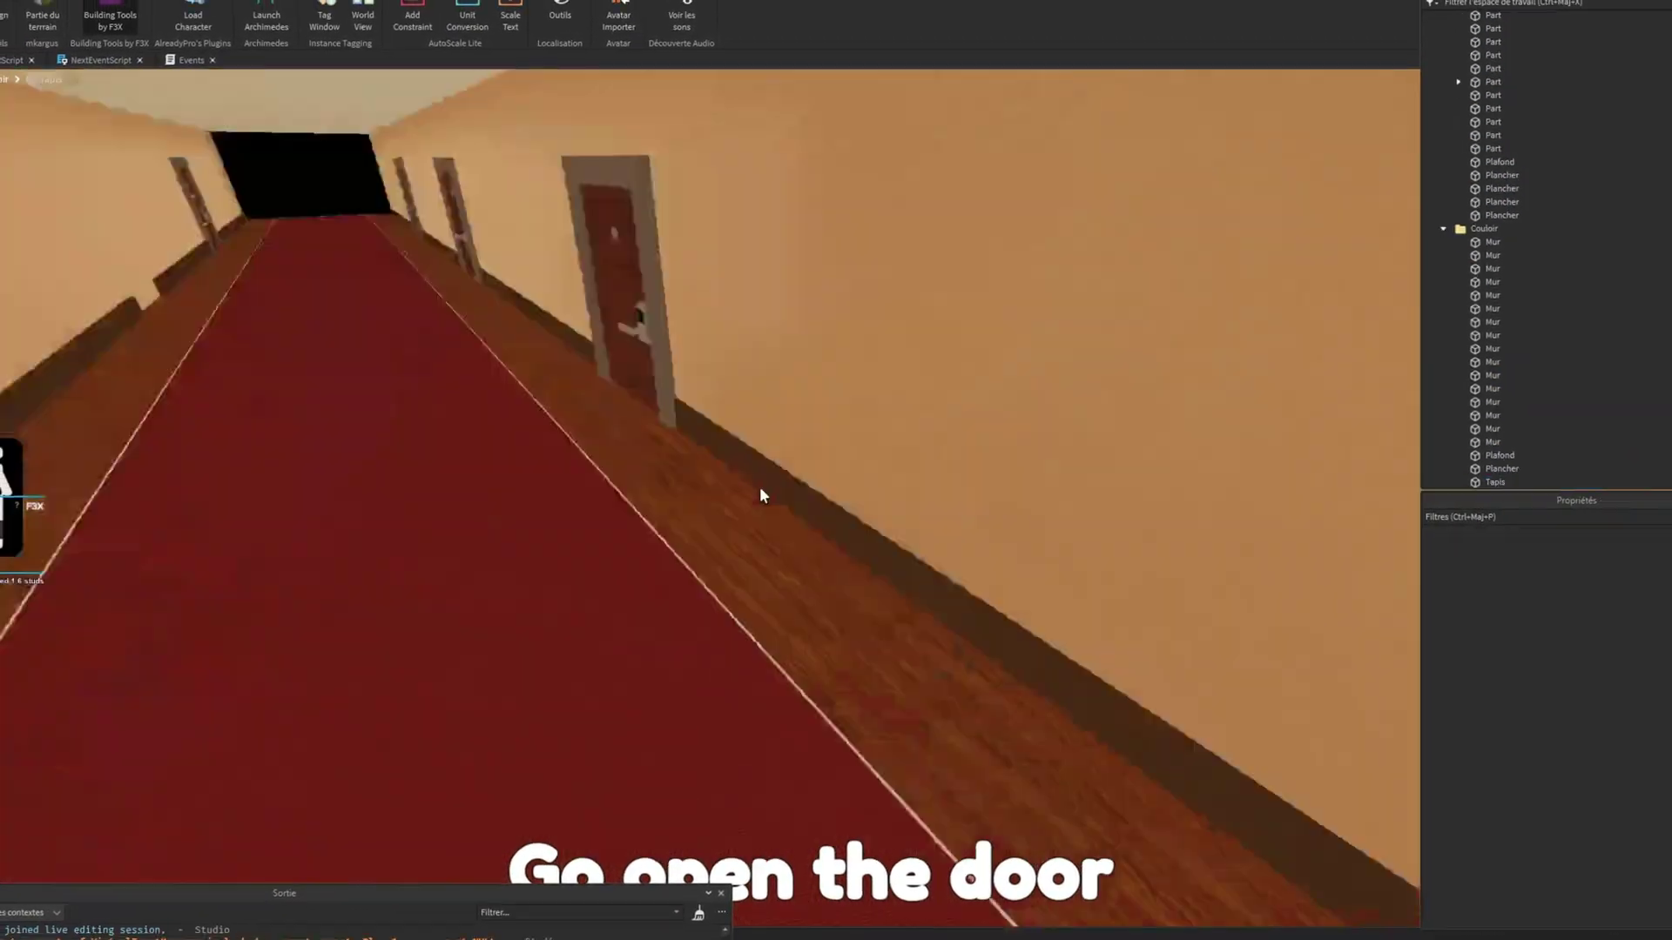
pyautogui.moveTo(599, 331); pyautogui.dragTo(681, 434, button='right')
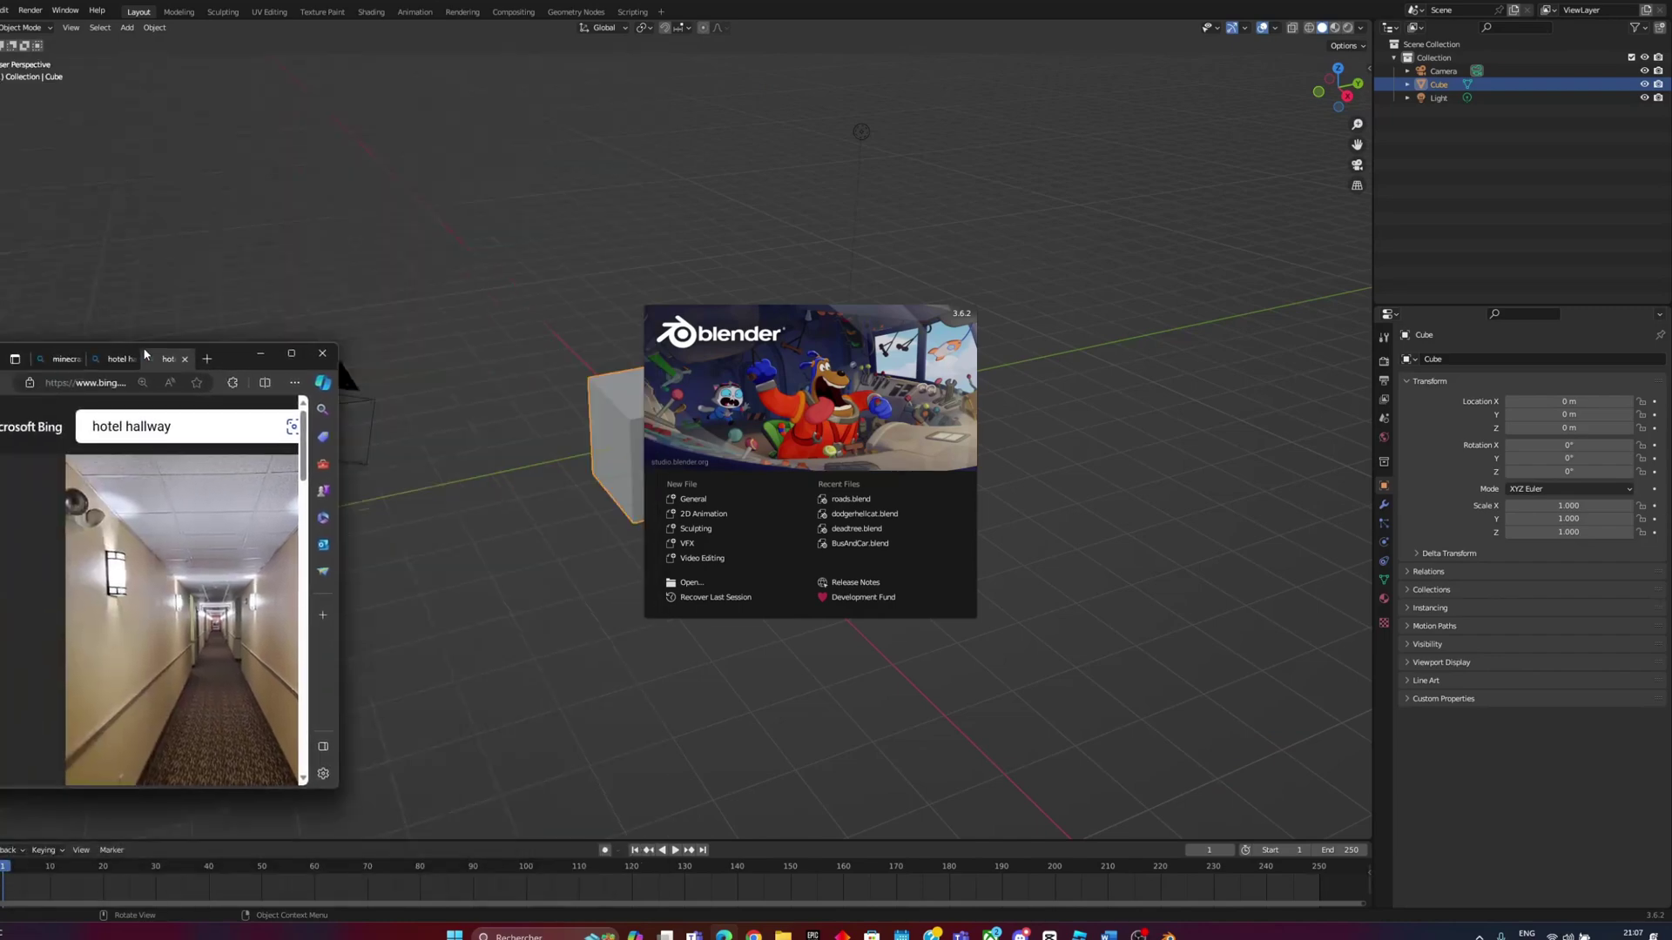
# Enlarge the hallway reference photo and switch the Blender cylinder into Edit Mode.
pyautogui.click(579, 231)
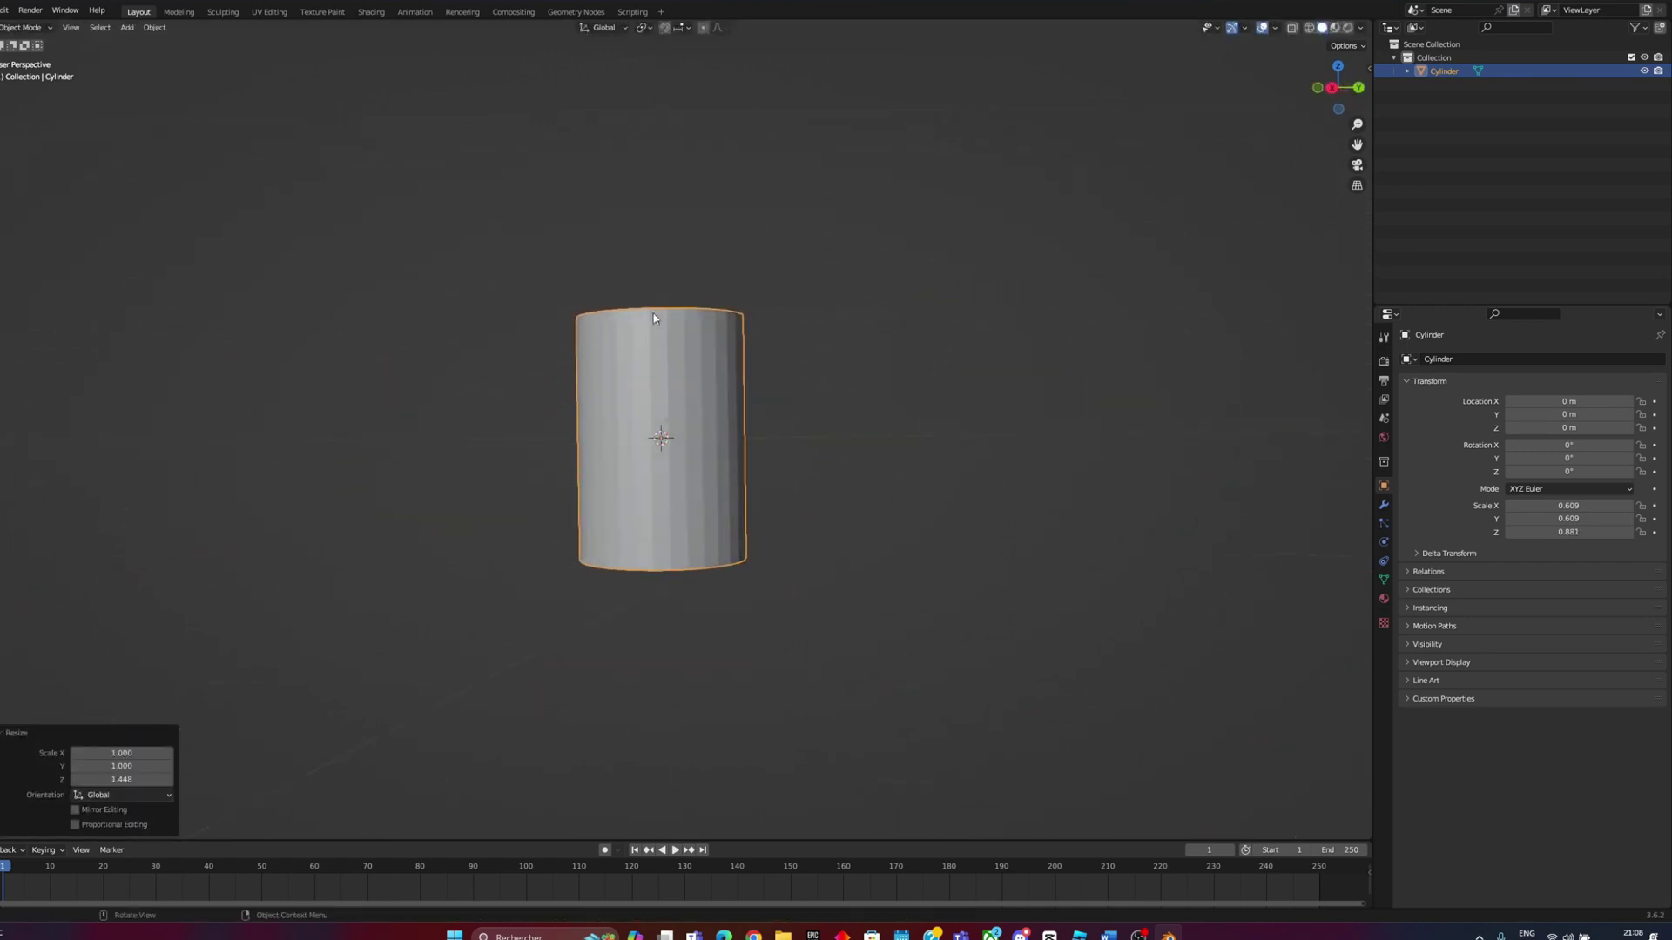
pyautogui.press('Tab')
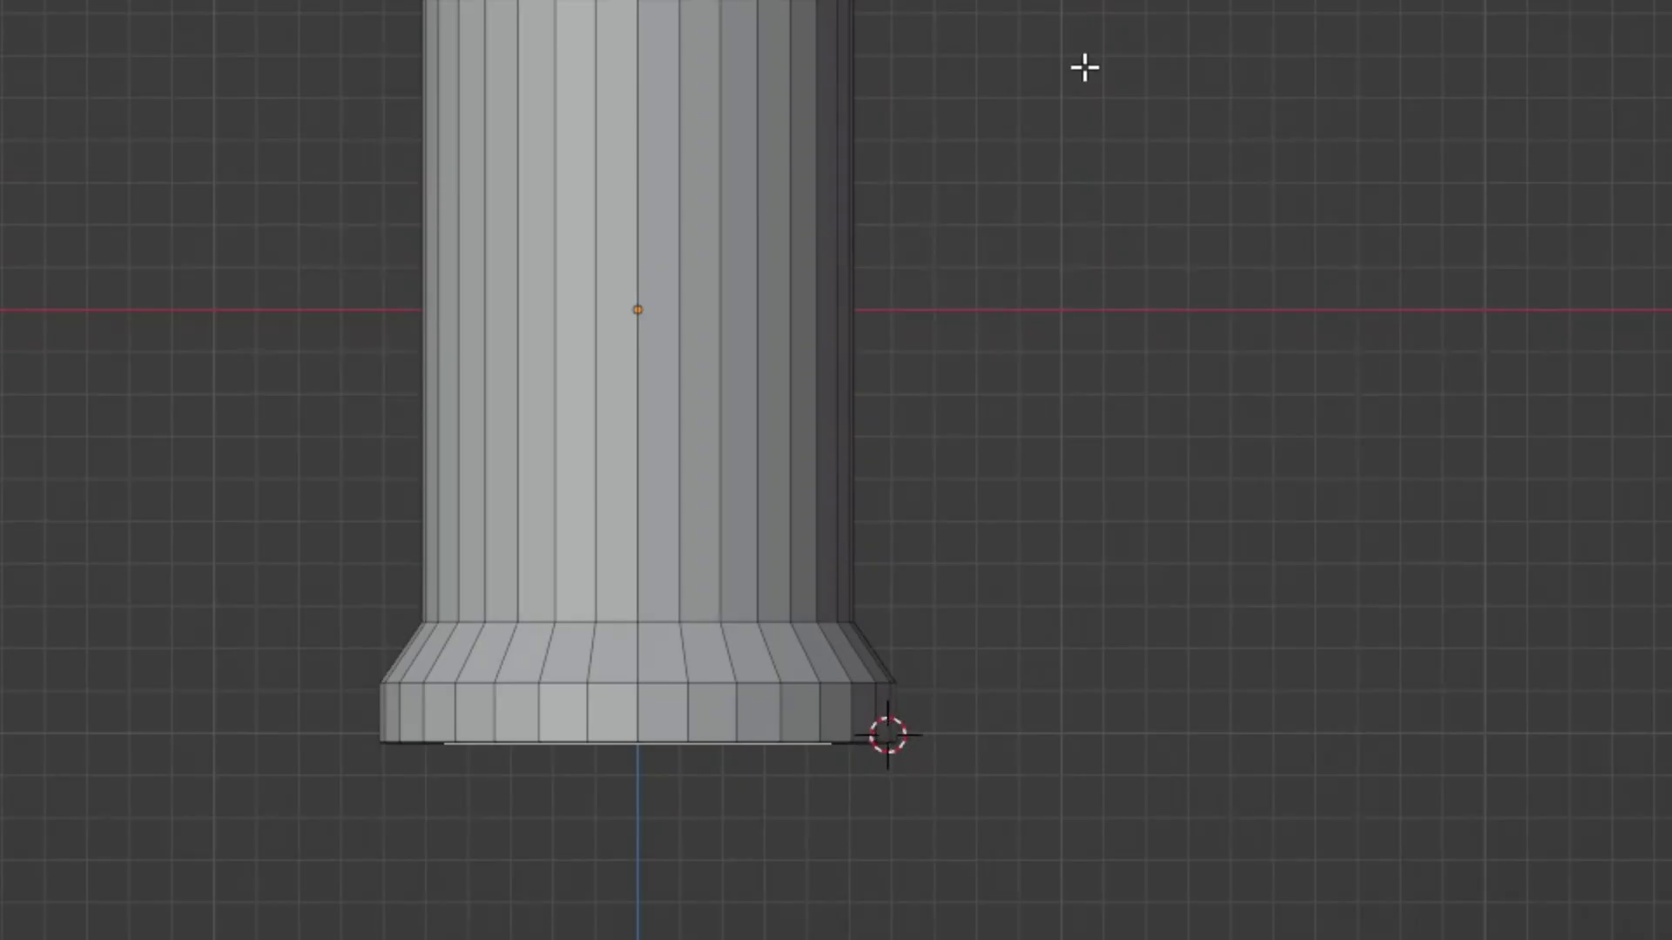
# Orbit and zoom around the cylinder to inspect its bottom flange, elbow and top.
pyautogui.scroll(-4, 985, 646)
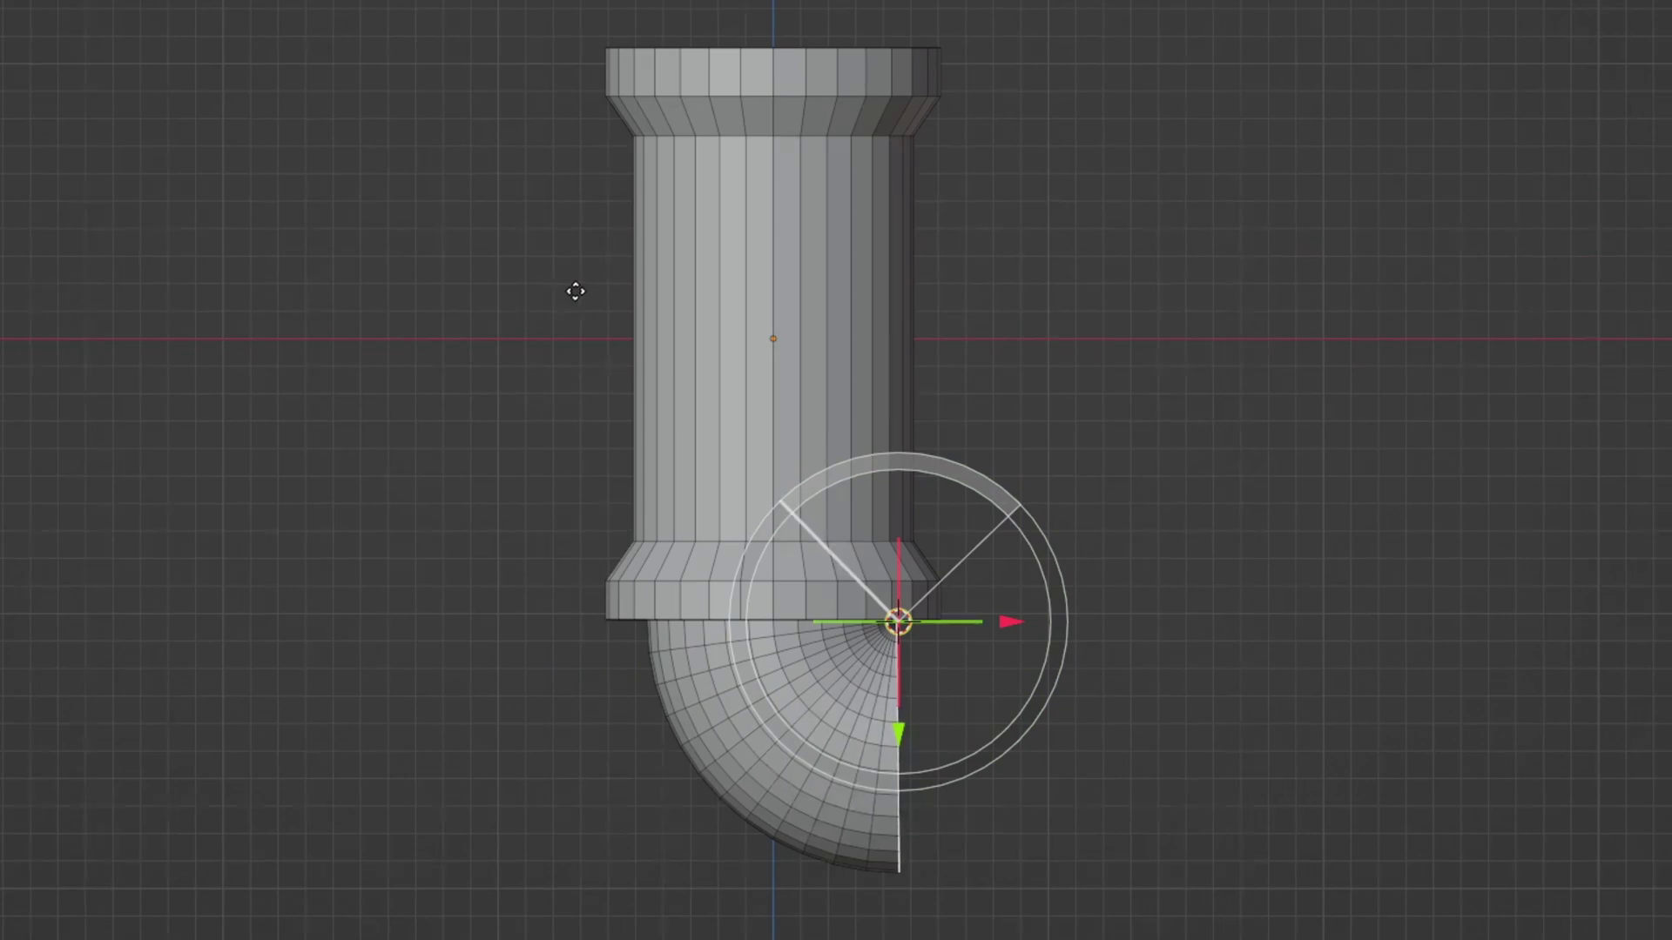
pyautogui.moveTo(576, 292)
pyautogui.mouseDown(button='middle')
pyautogui.moveTo(1213, 236)
pyautogui.moveTo(955, 355)
pyautogui.moveTo(920, 832)
pyautogui.moveTo(566, 849)
pyautogui.mouseUp(button='middle')
pyautogui.scroll(5, 920, 831)
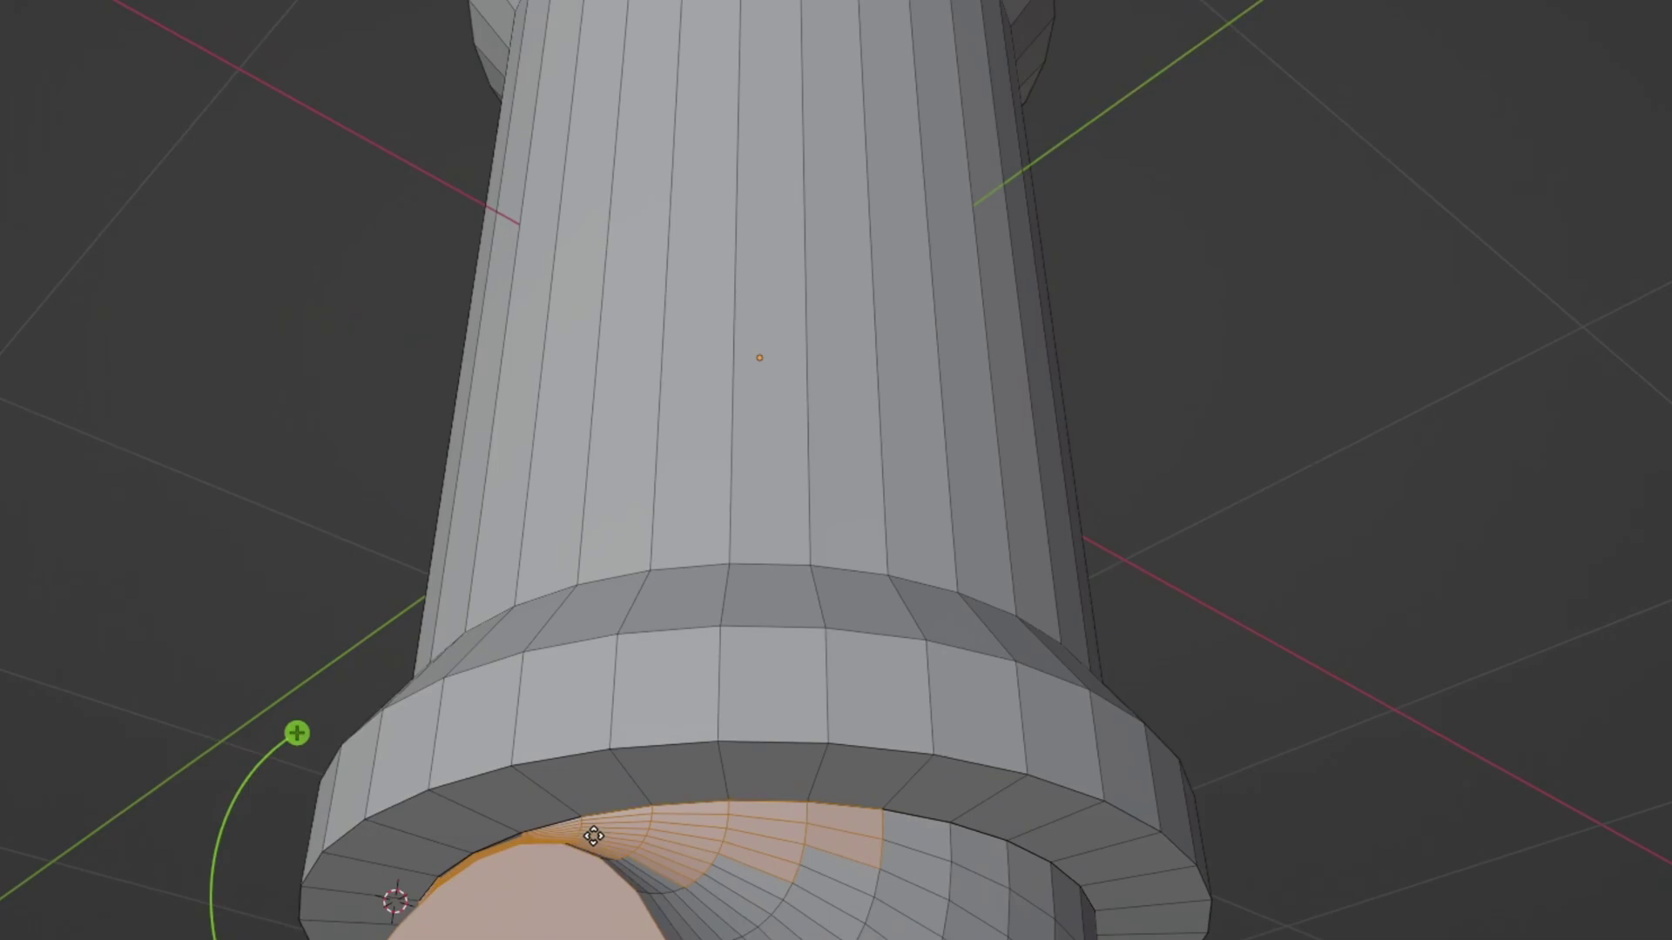
pyautogui.moveTo(730, 816); pyautogui.dragTo(627, 829, button='middle')
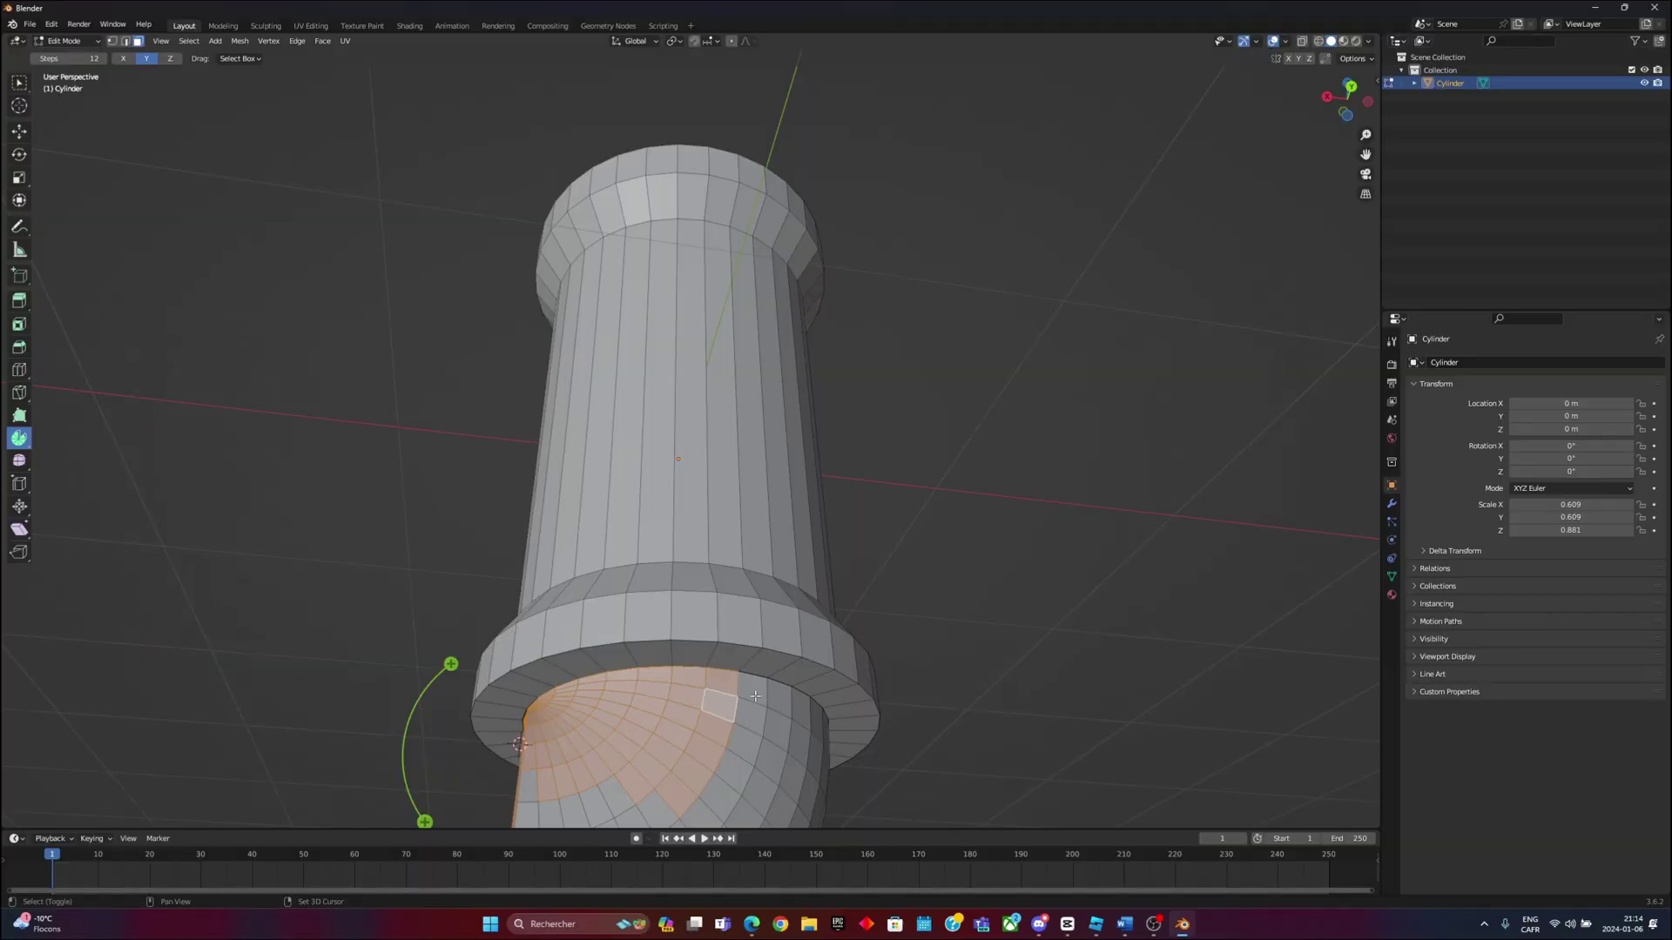
pyautogui.scroll(-1, 750, 713)
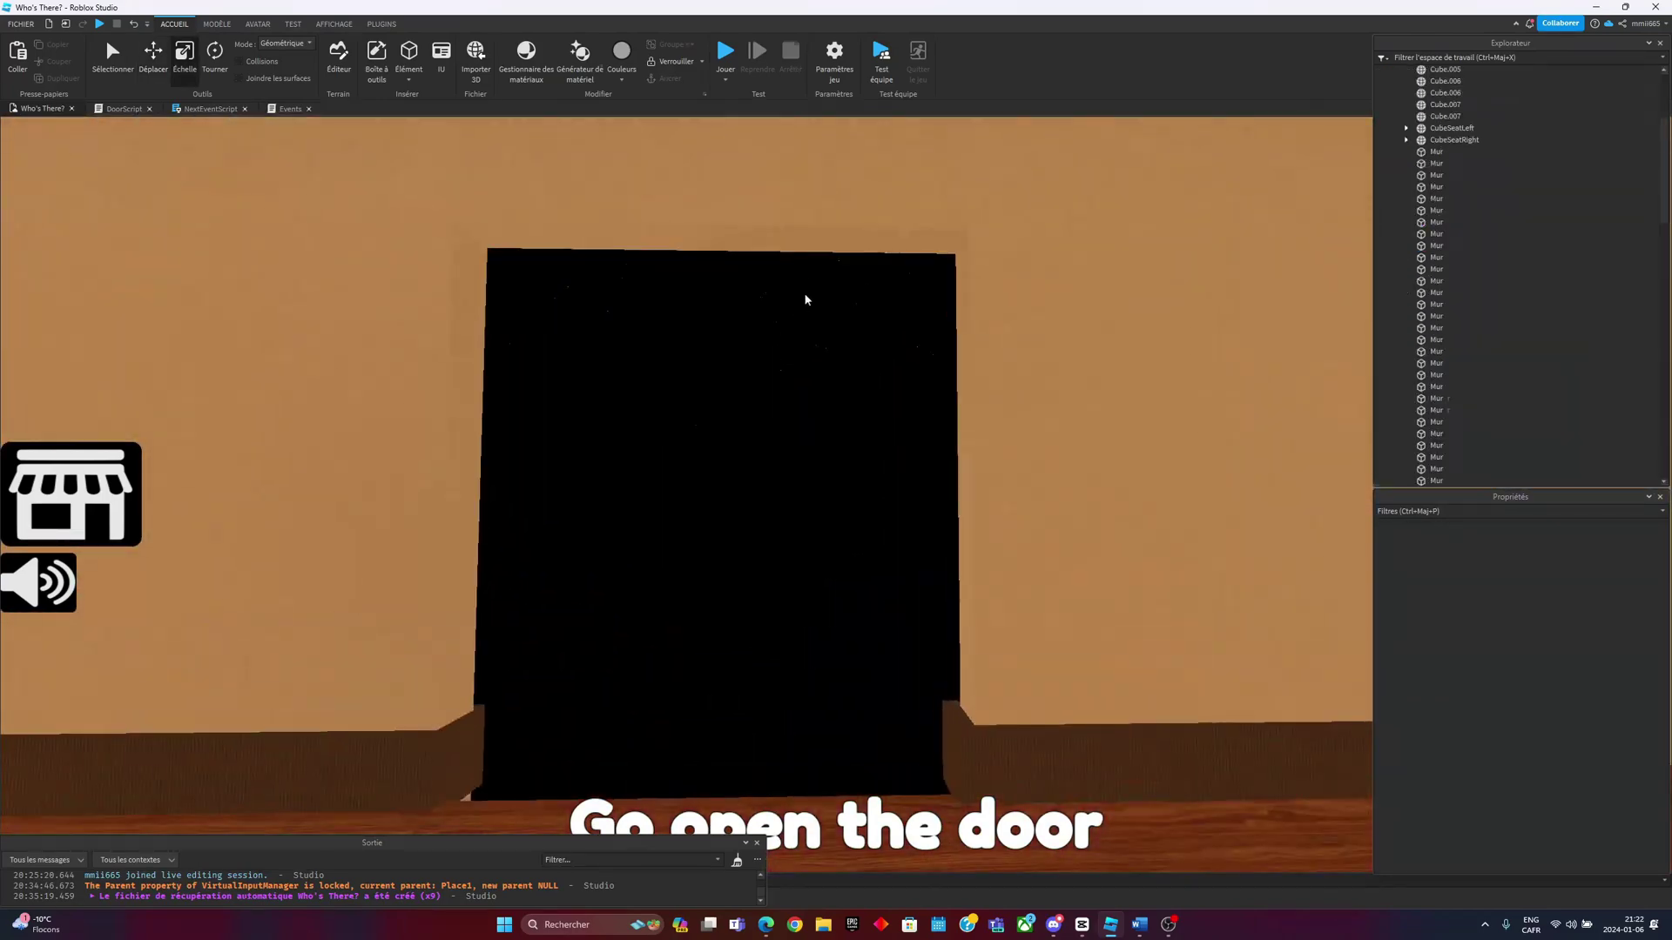
# Select the wall around the black doorway in the hallway.
pyautogui.click(773, 549)
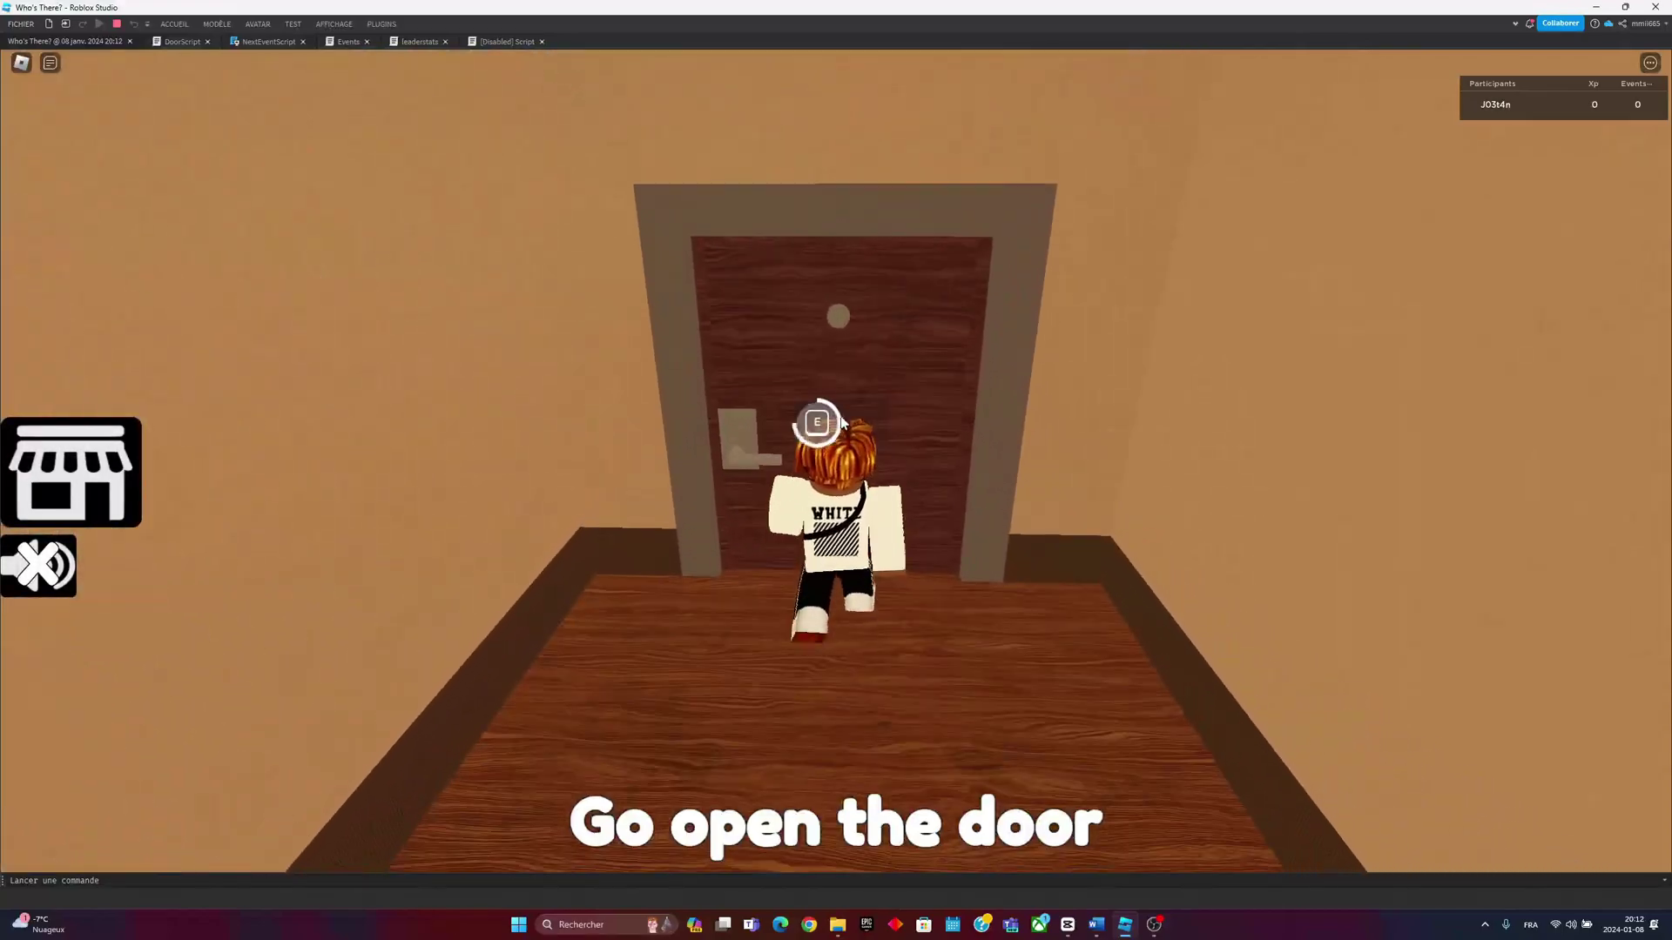
# Open the hotel room door, then walk the character back and down the hallway.
pyautogui.click(839, 416)
pyautogui.press('s')
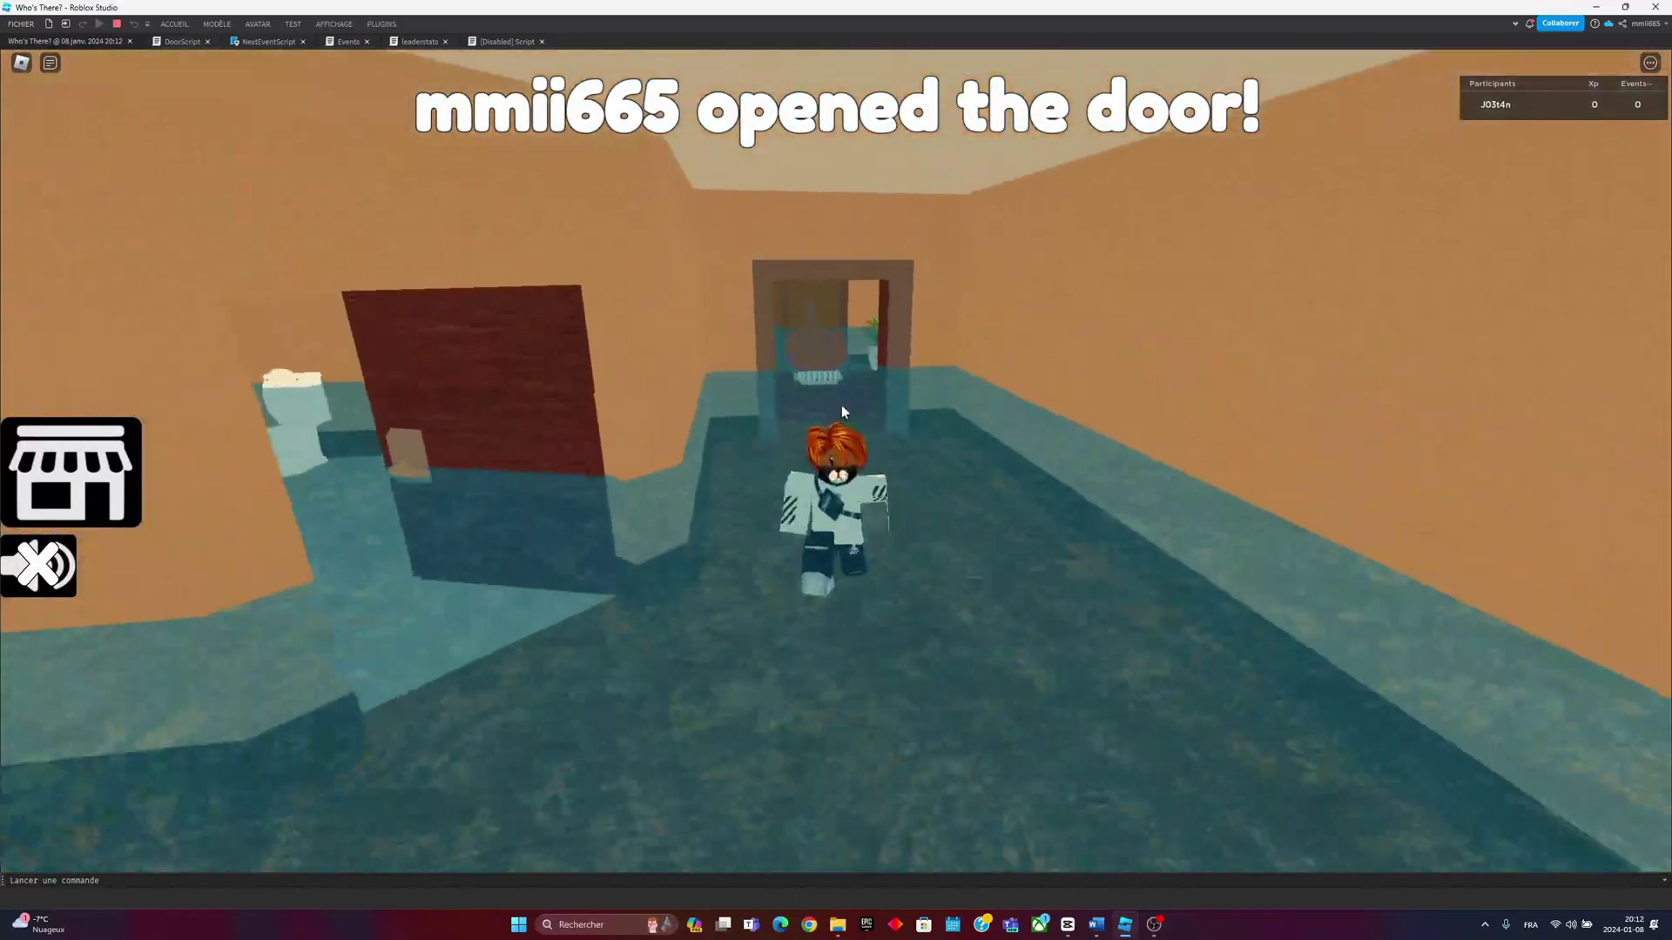
pyautogui.press('d')
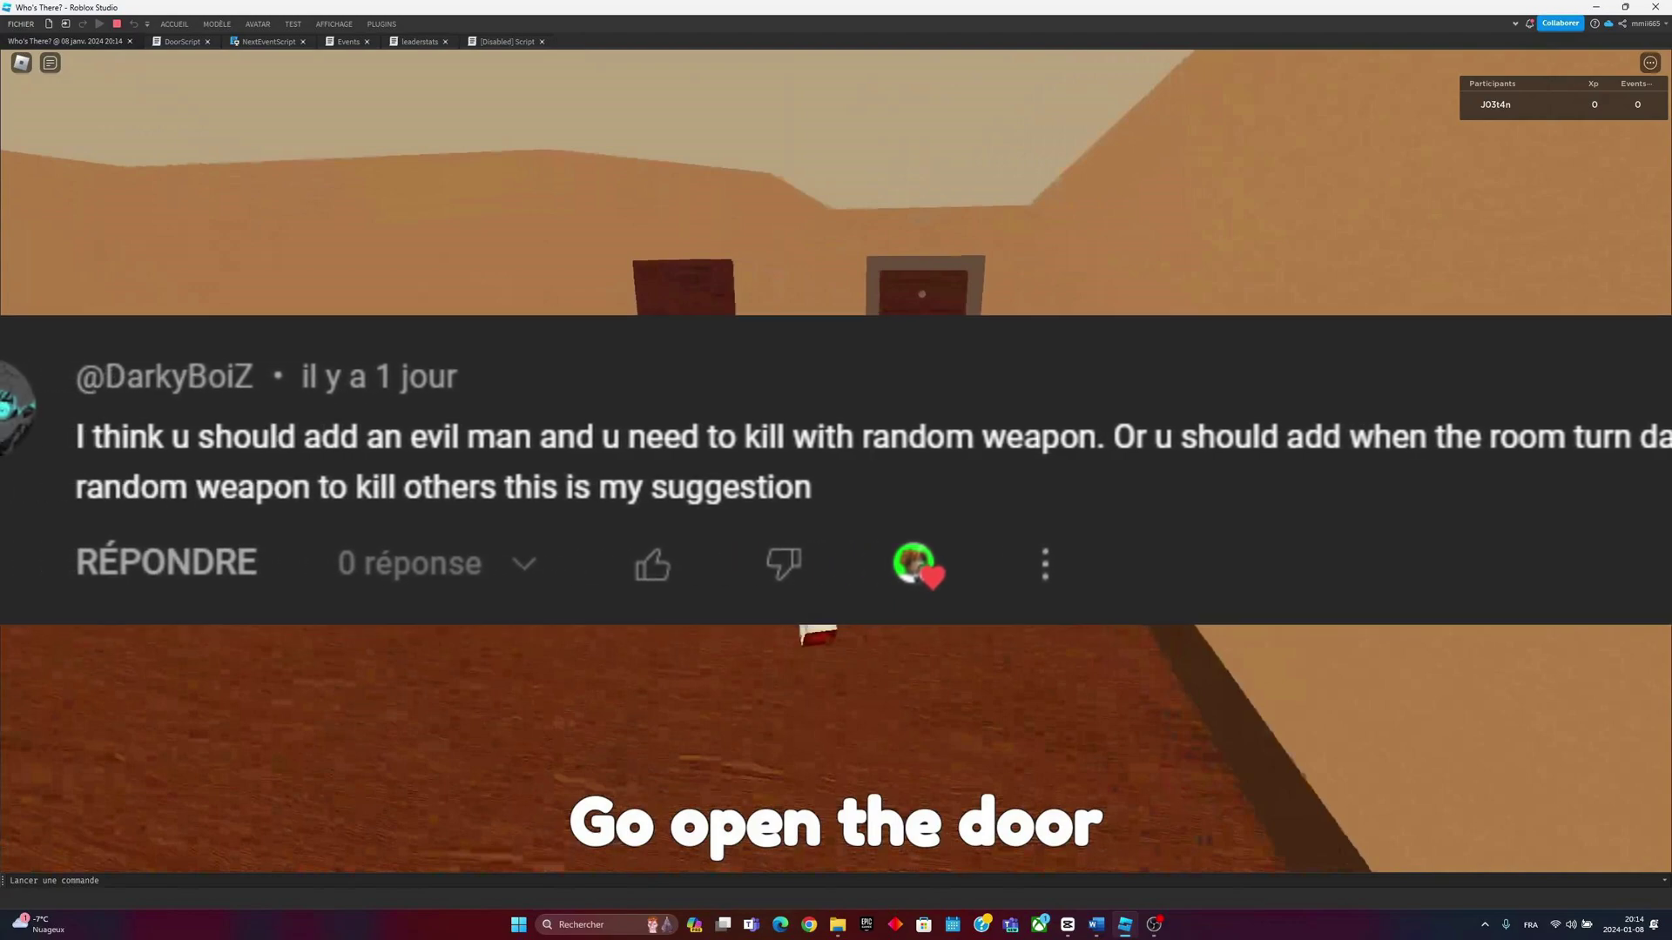
# Run down the hallway and open the door to trigger the fight event.
pyautogui.press('w')
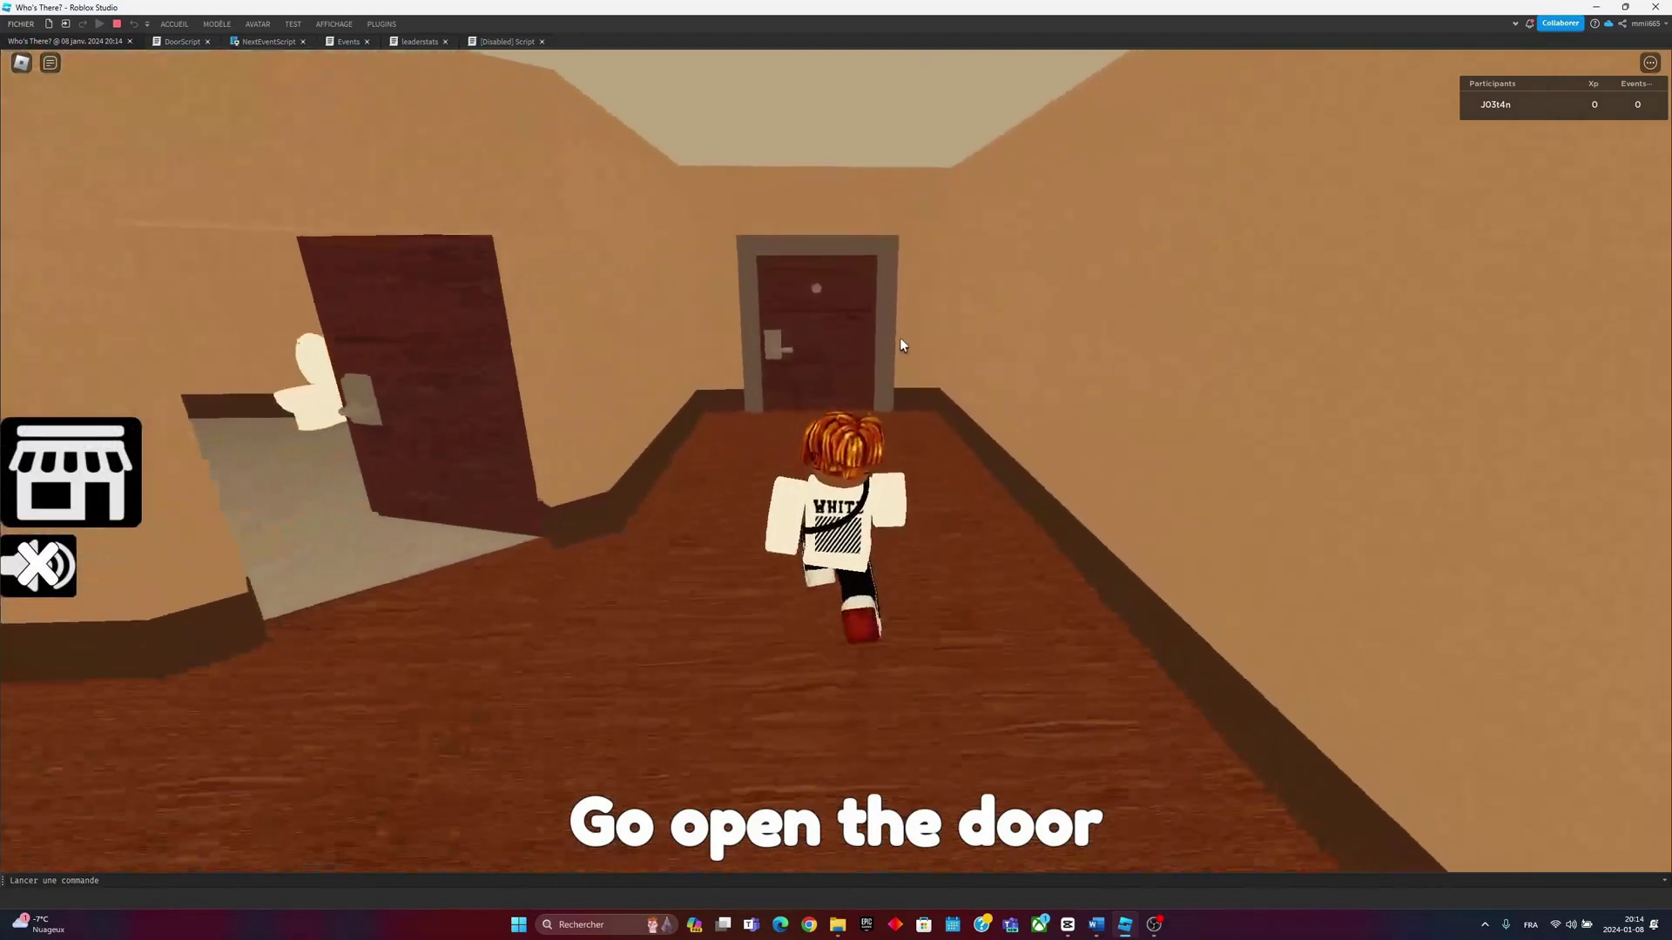
pyautogui.click(900, 338)
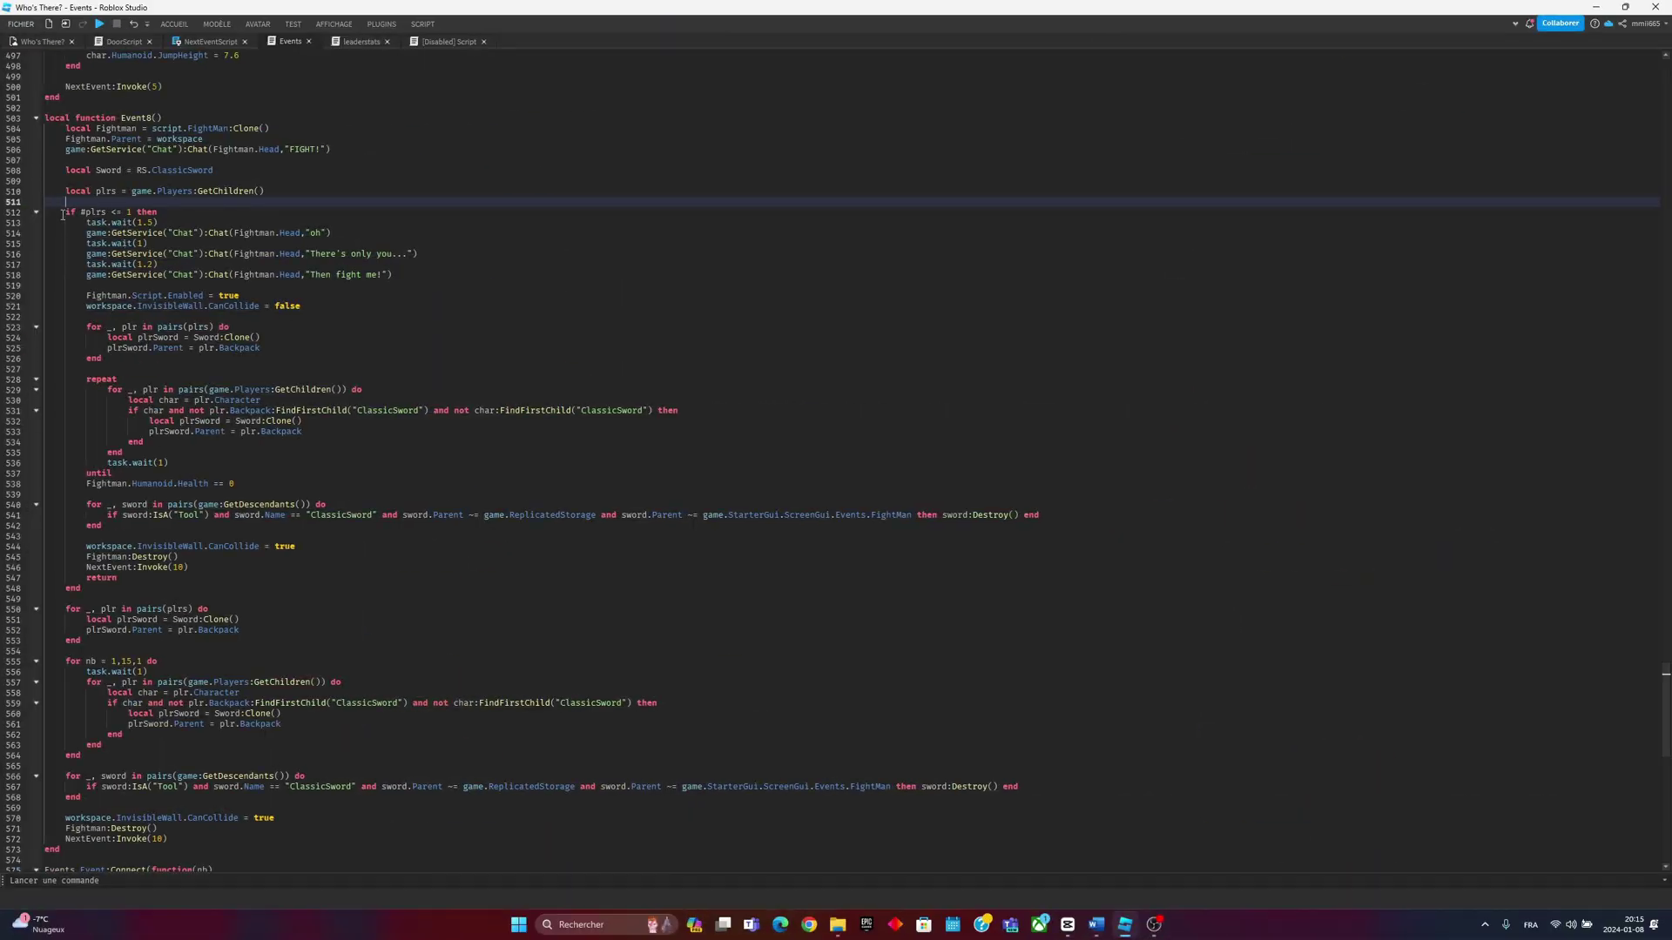
pyautogui.moveTo(62, 215); pyautogui.dragTo(146, 216)
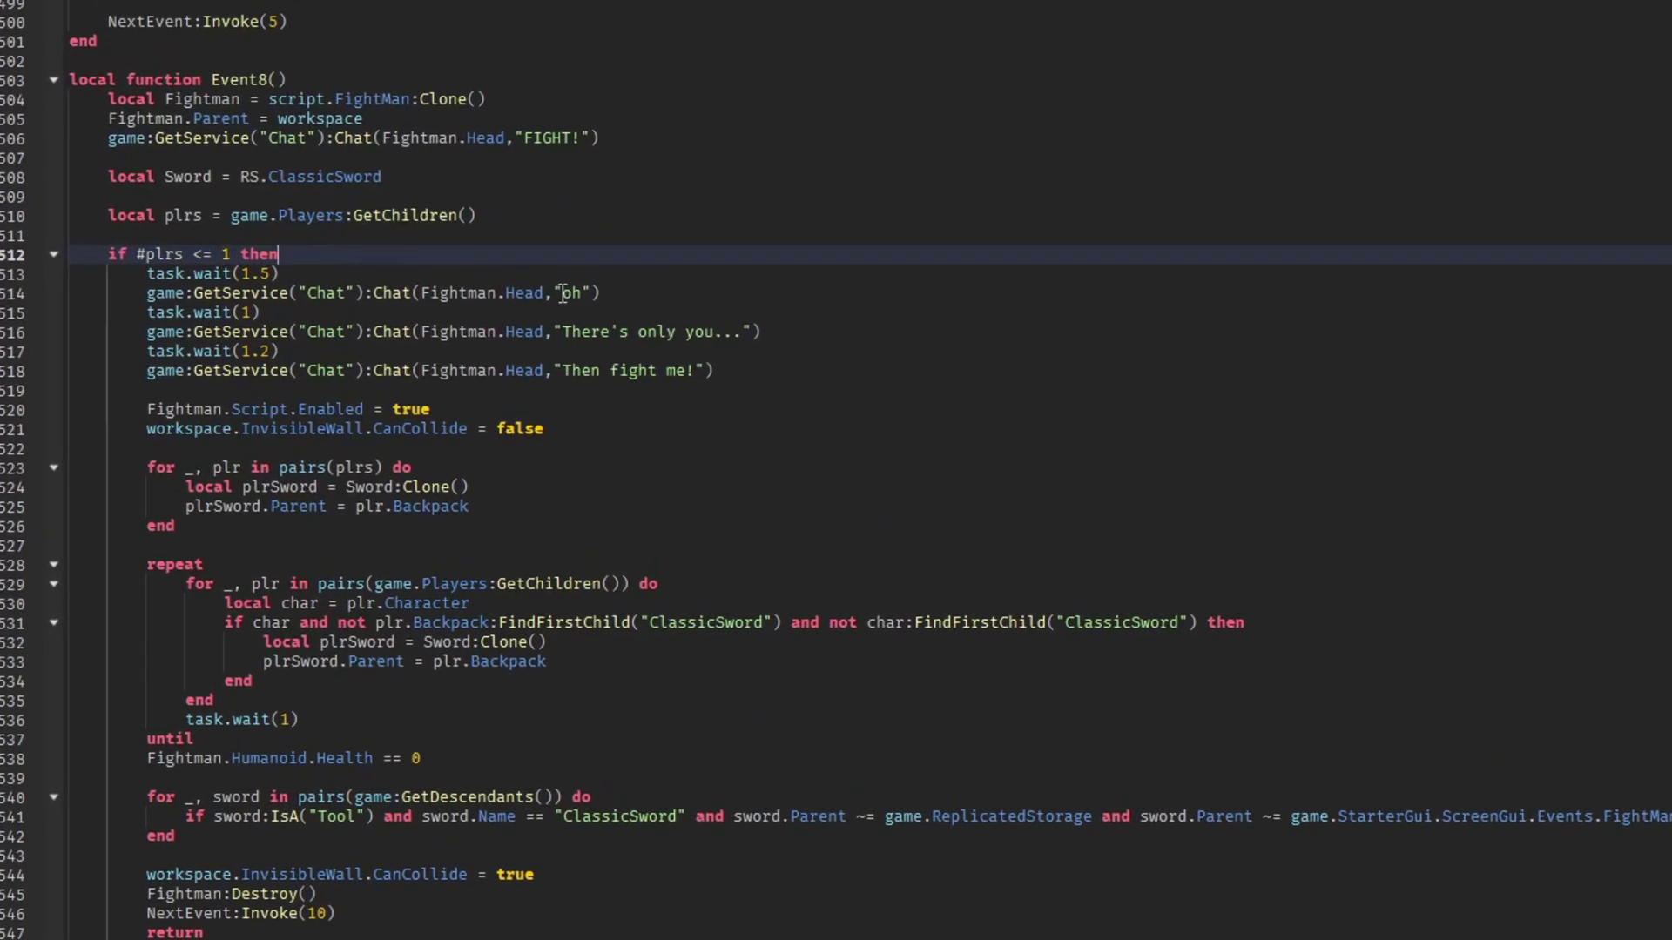
pyautogui.click(712, 372)
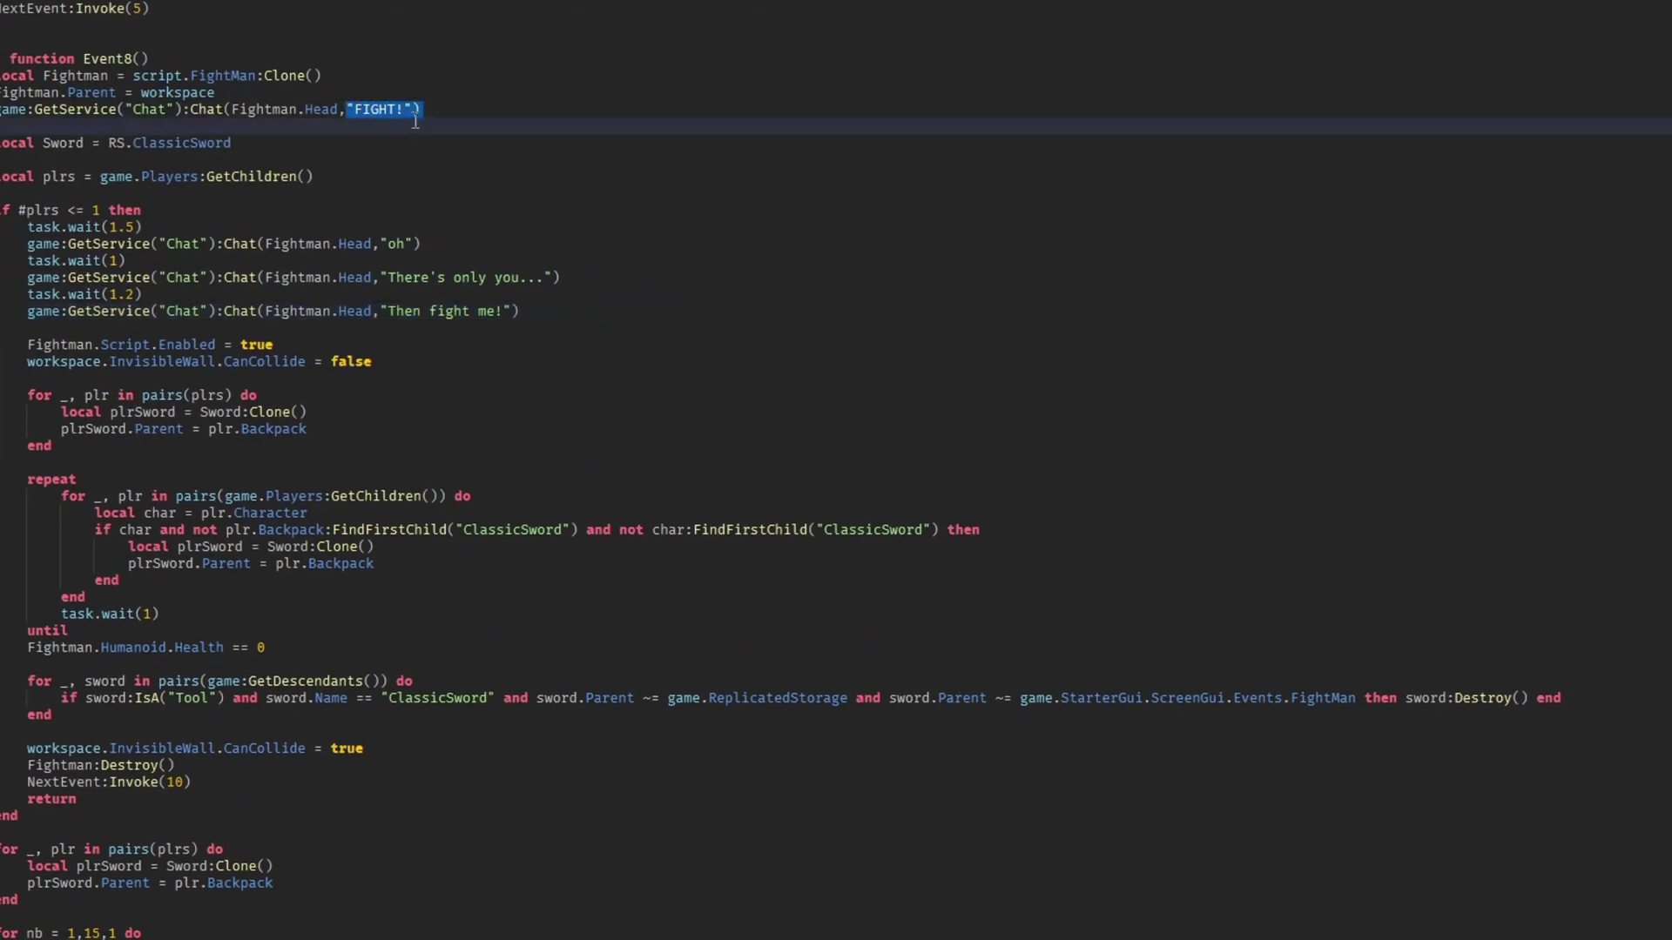
pyautogui.scroll(-4, 416, 122)
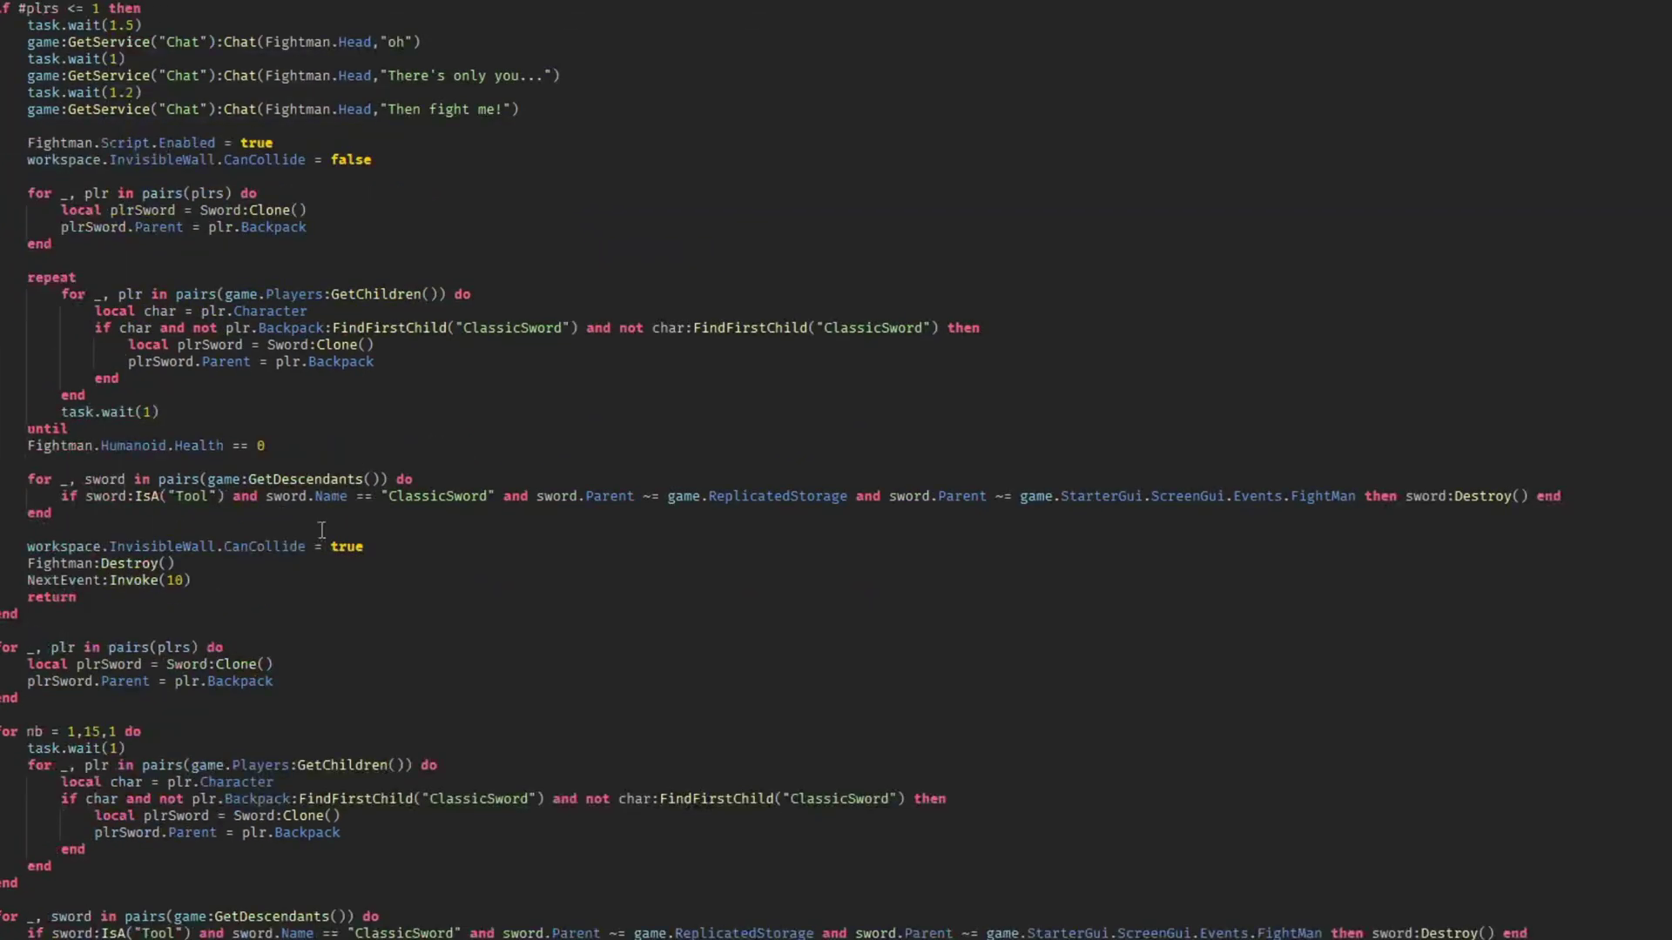
pyautogui.scroll(-3, 416, 122)
pyautogui.click(436, 524)
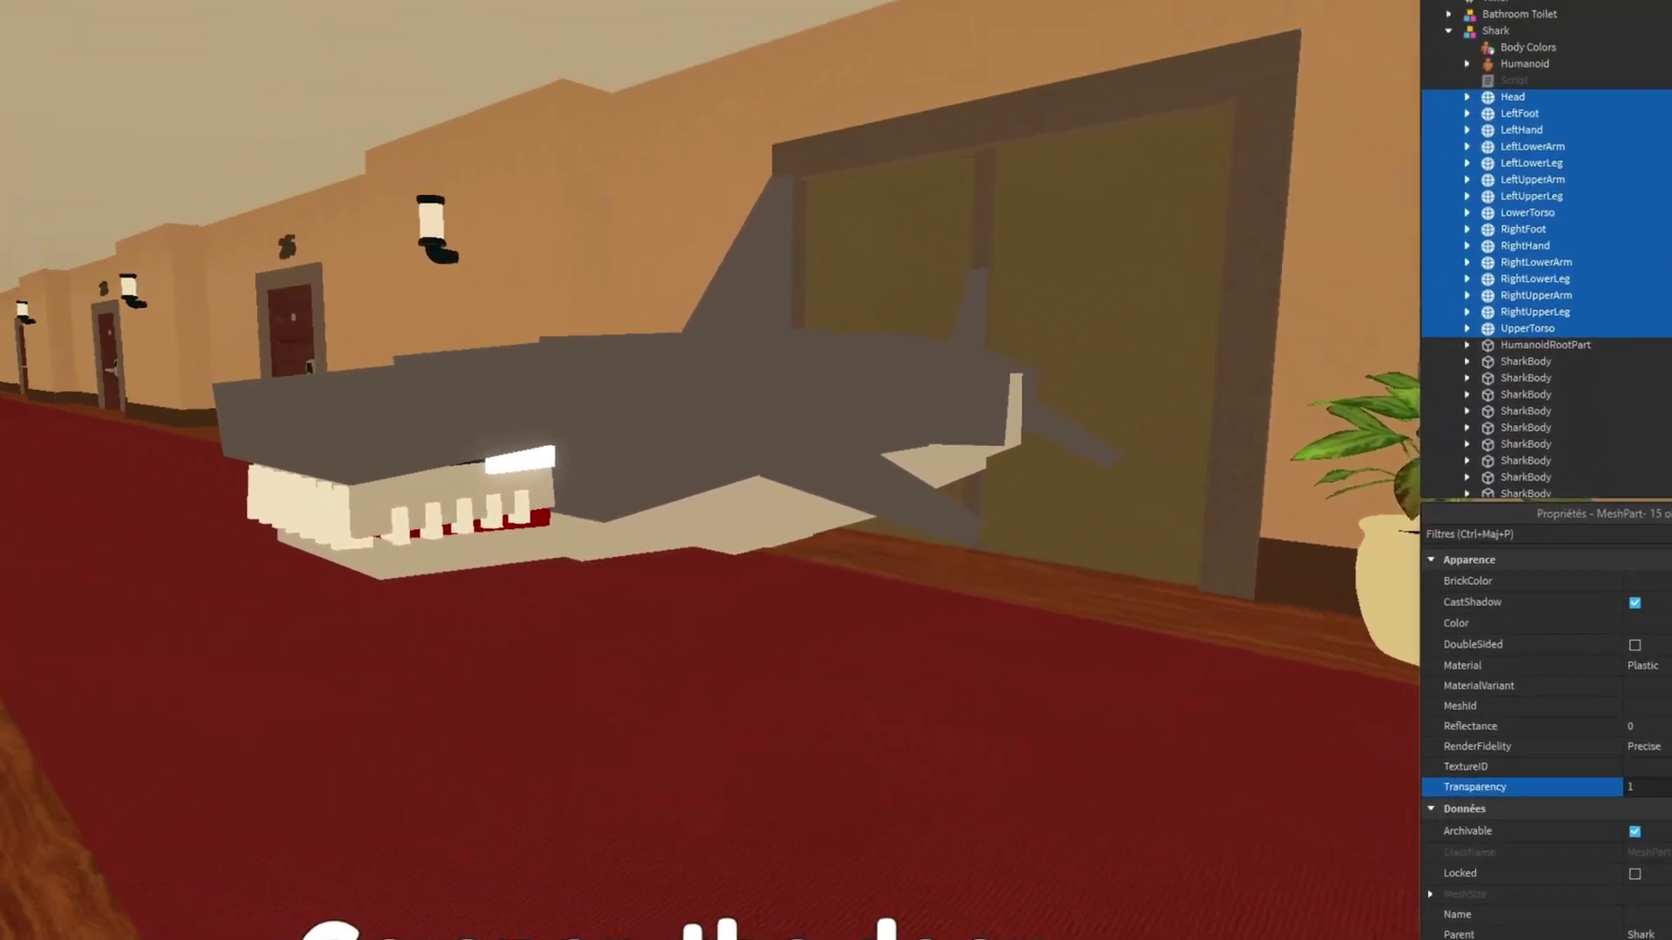
# Set the shark body parts' Transparency to 0 and back, then inspect the SharkBody weld.
pyautogui.write('0')
pyautogui.press('Return')
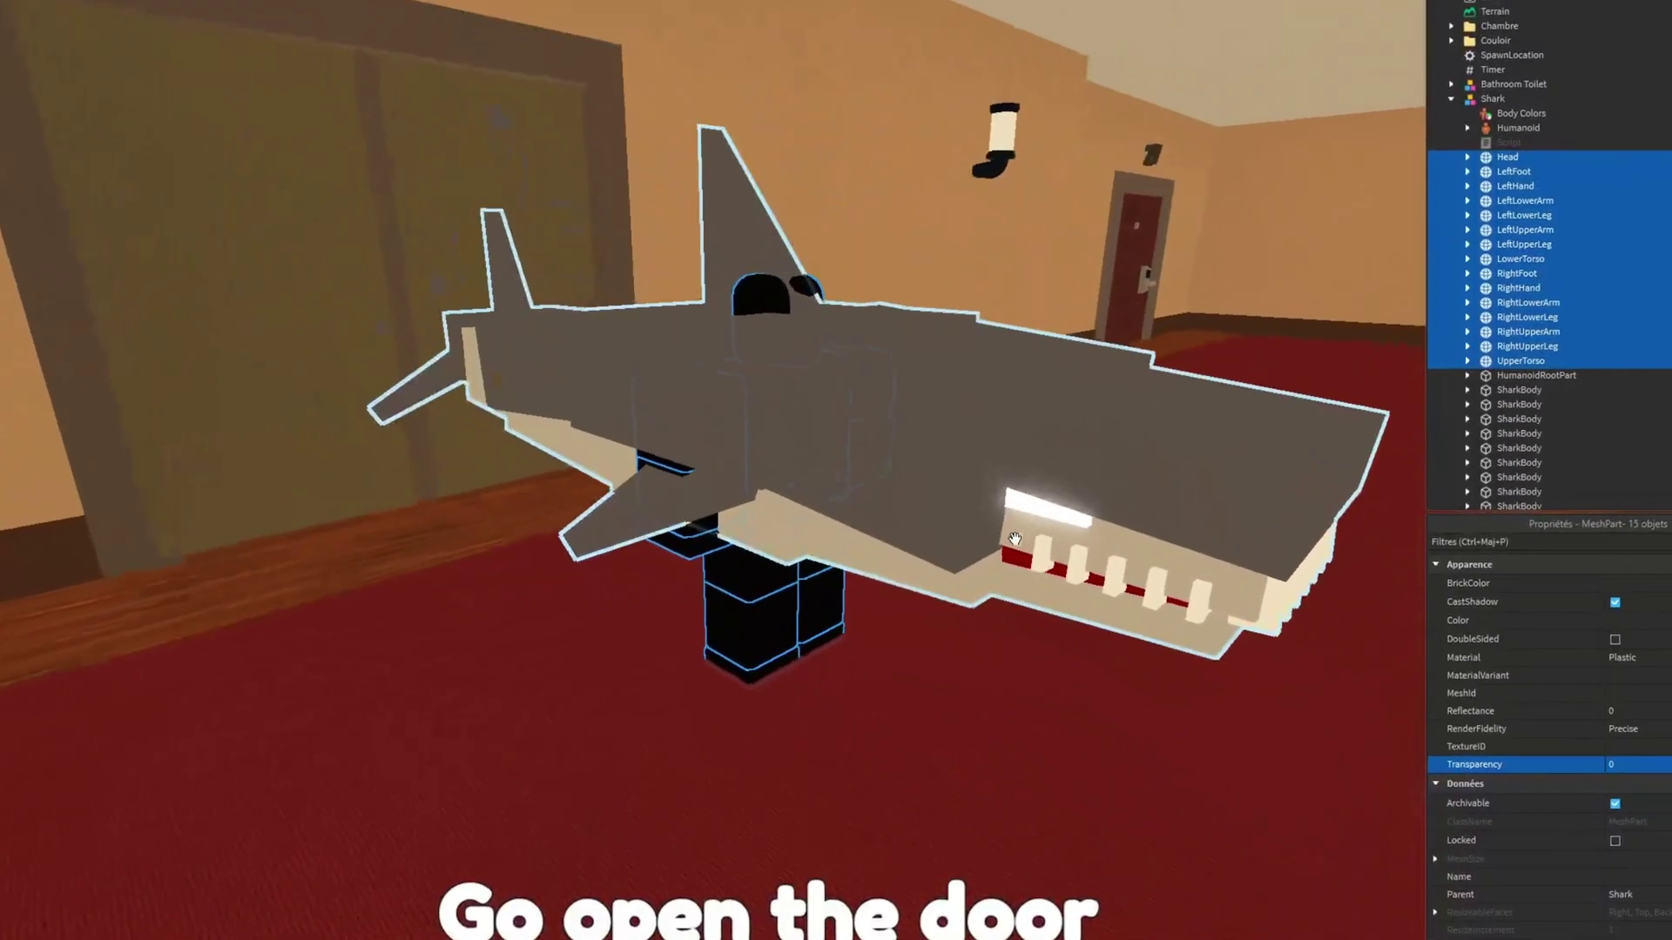
pyautogui.click(1661, 763)
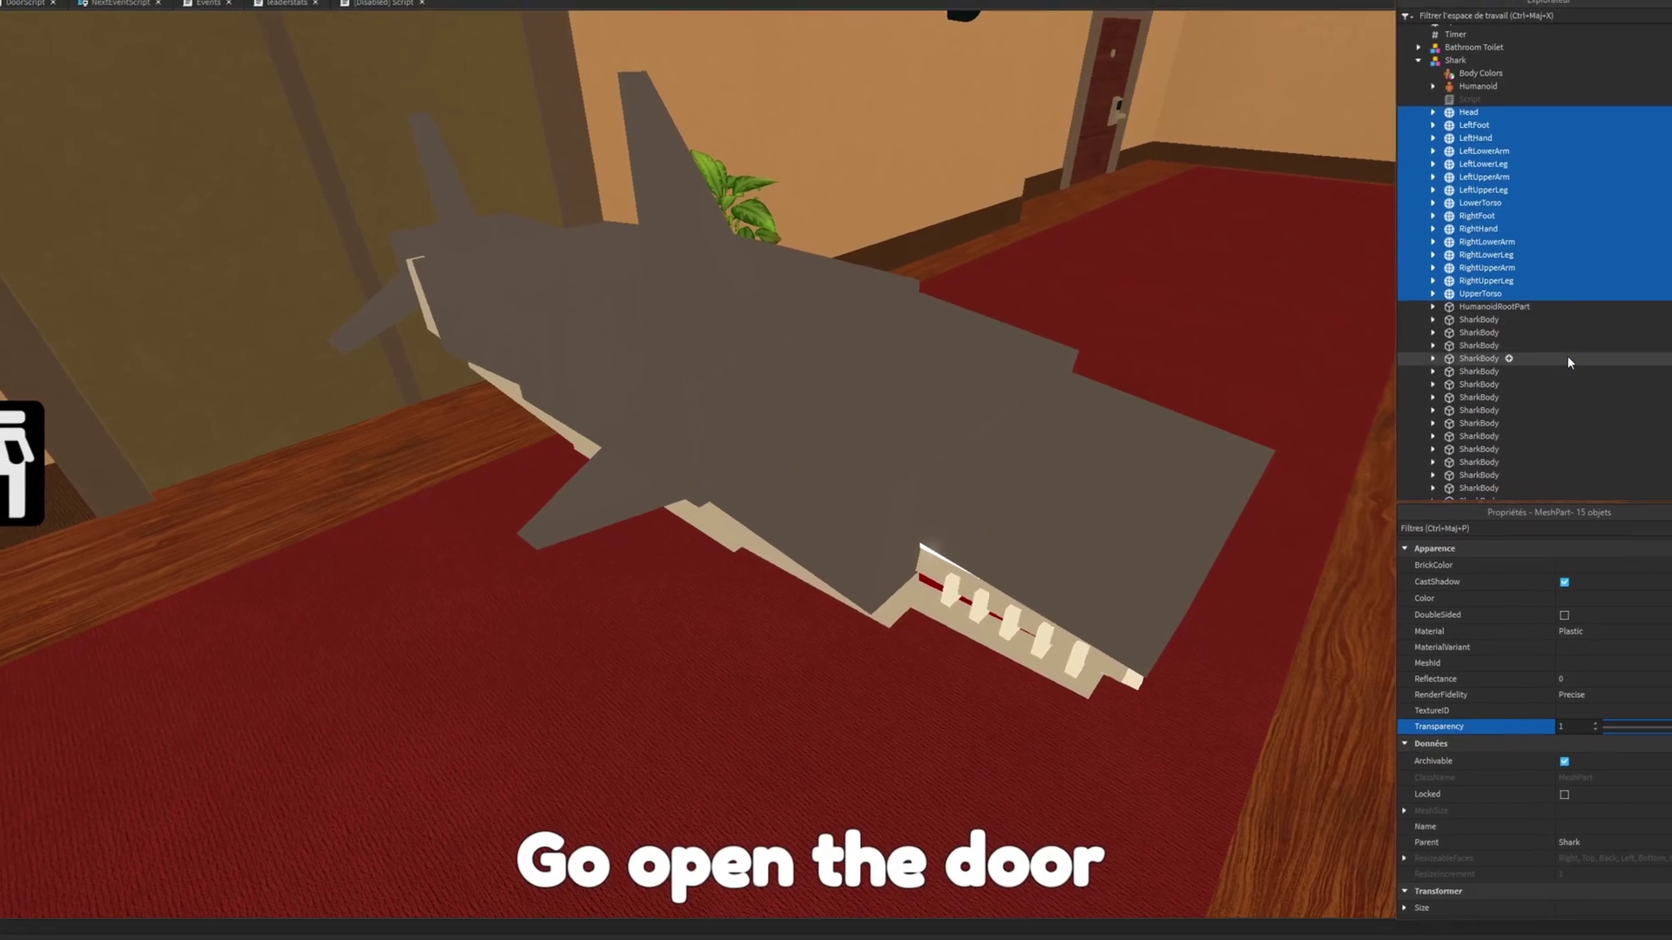
pyautogui.click(1454, 362)
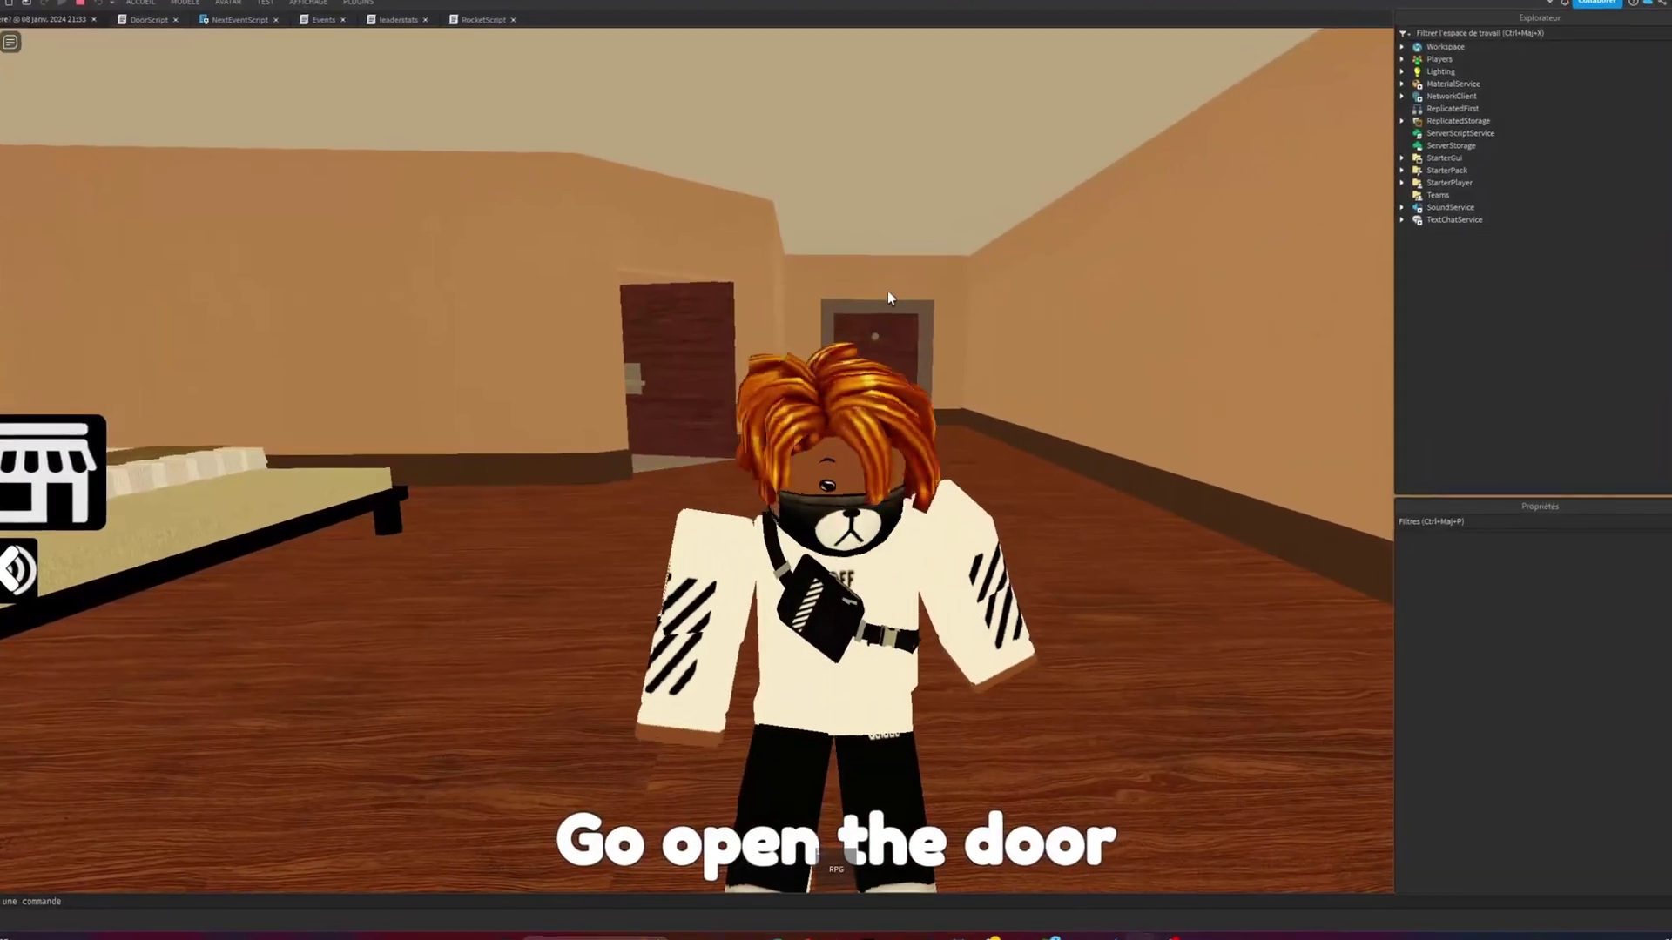
# Walk the character around the room to the back door and open it, revealing the butler.
pyautogui.press('w')
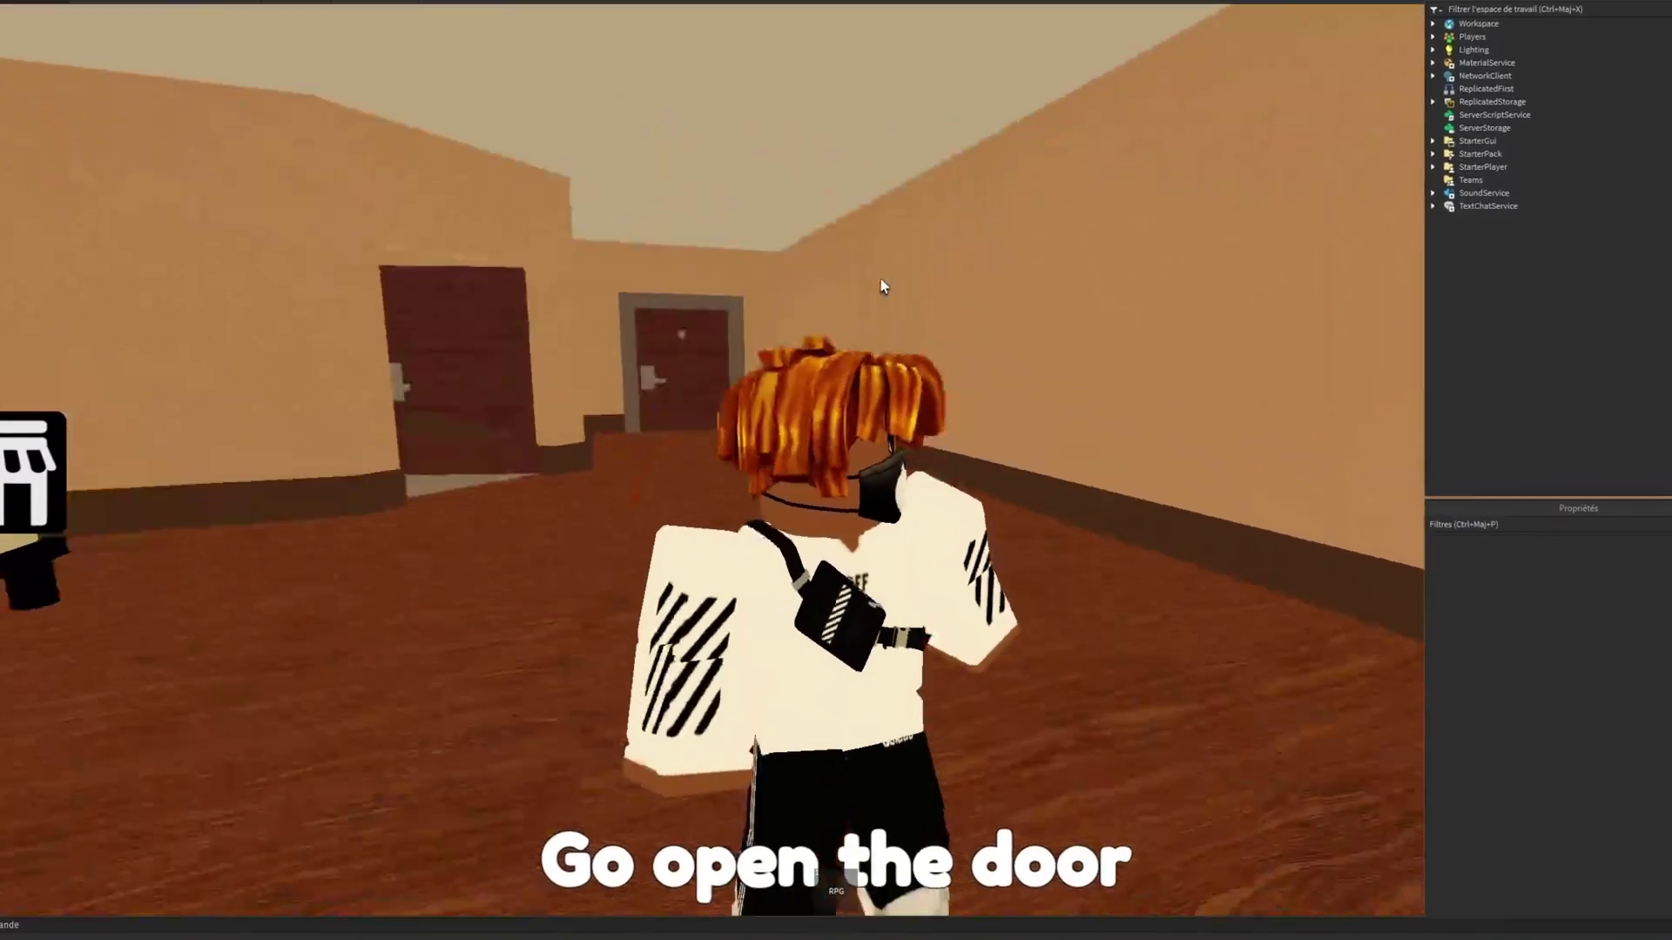
pyautogui.press('s')
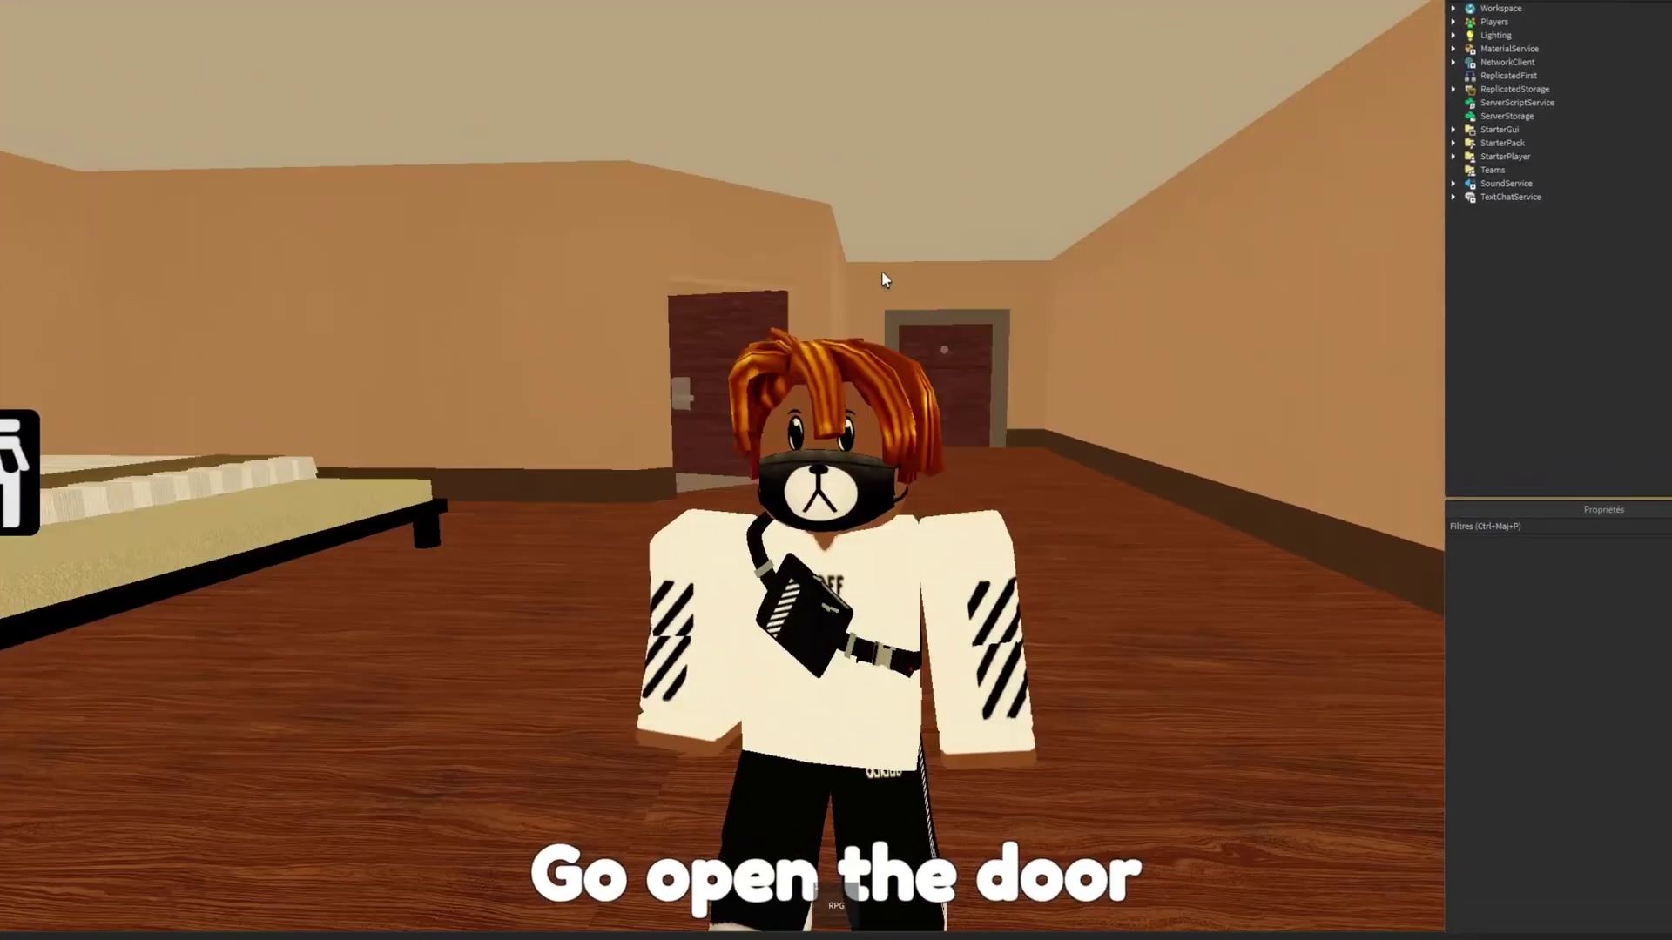
pyautogui.press('s')
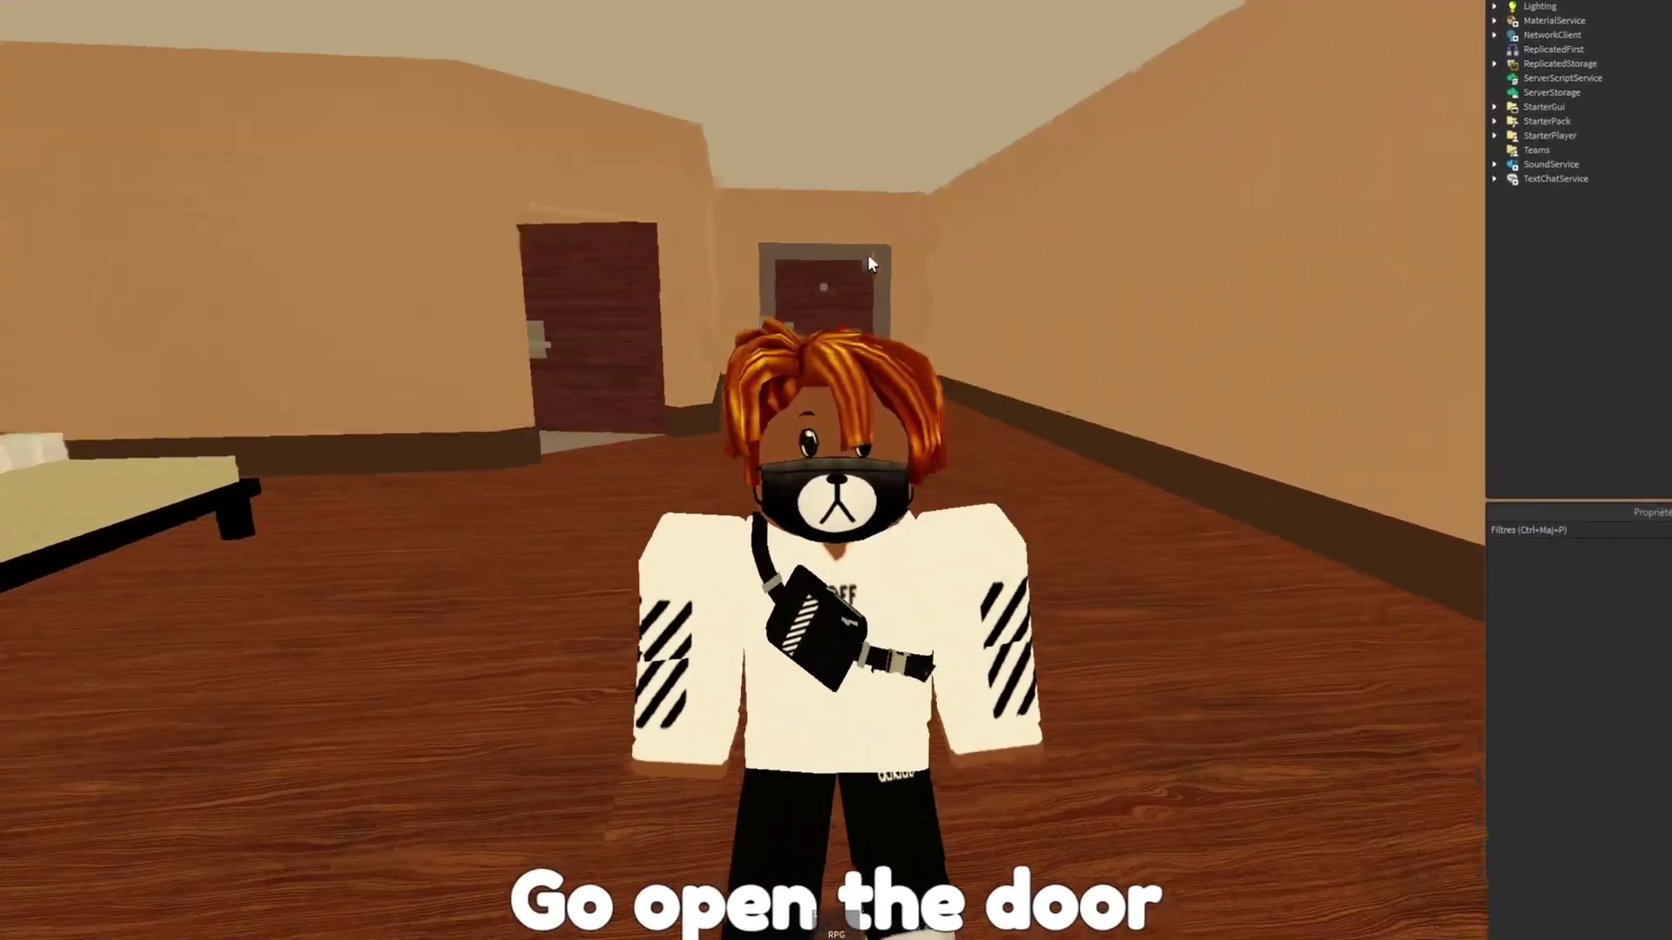
pyautogui.press('s')
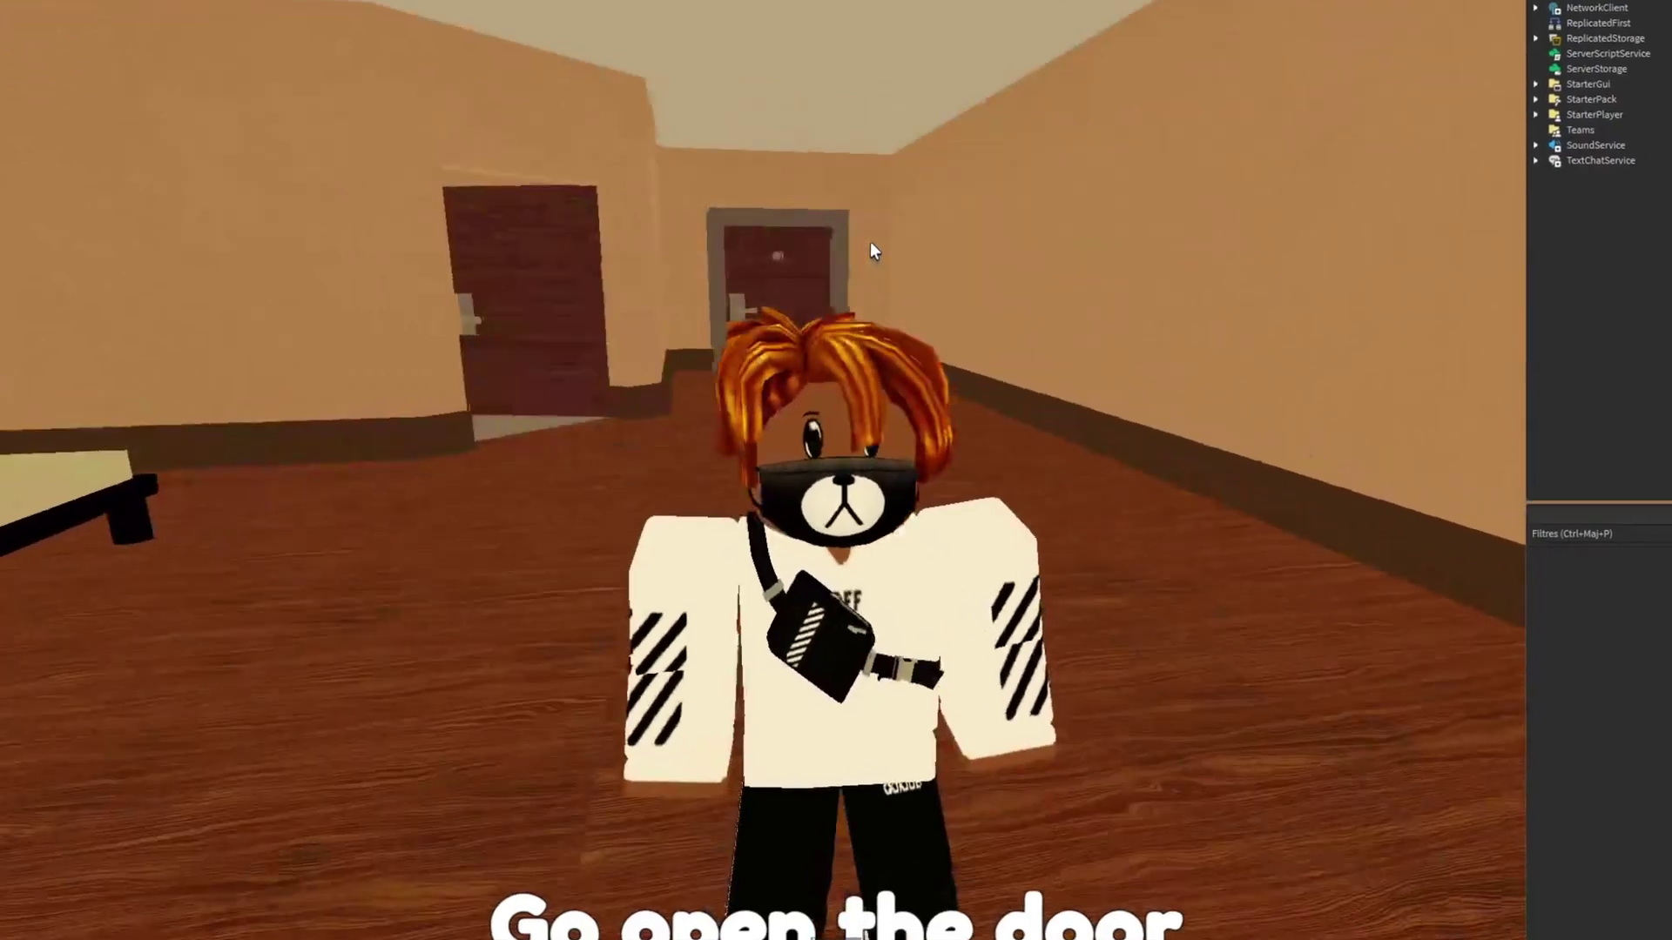
pyautogui.press('d')
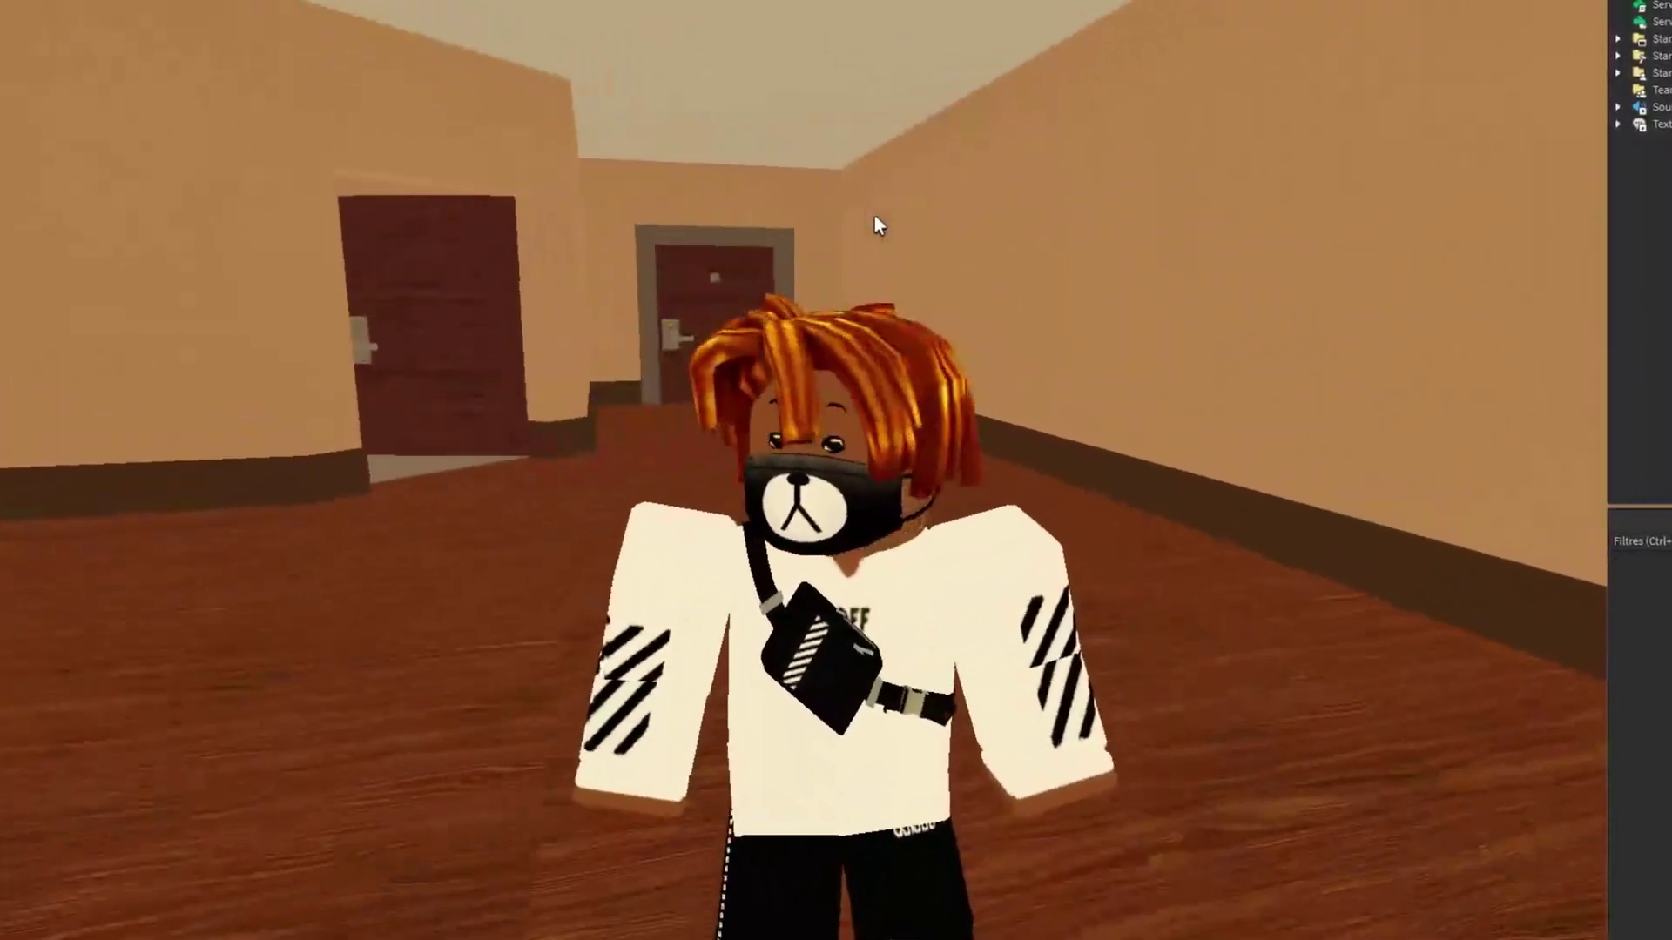
pyautogui.press('a')
pyautogui.press('w')
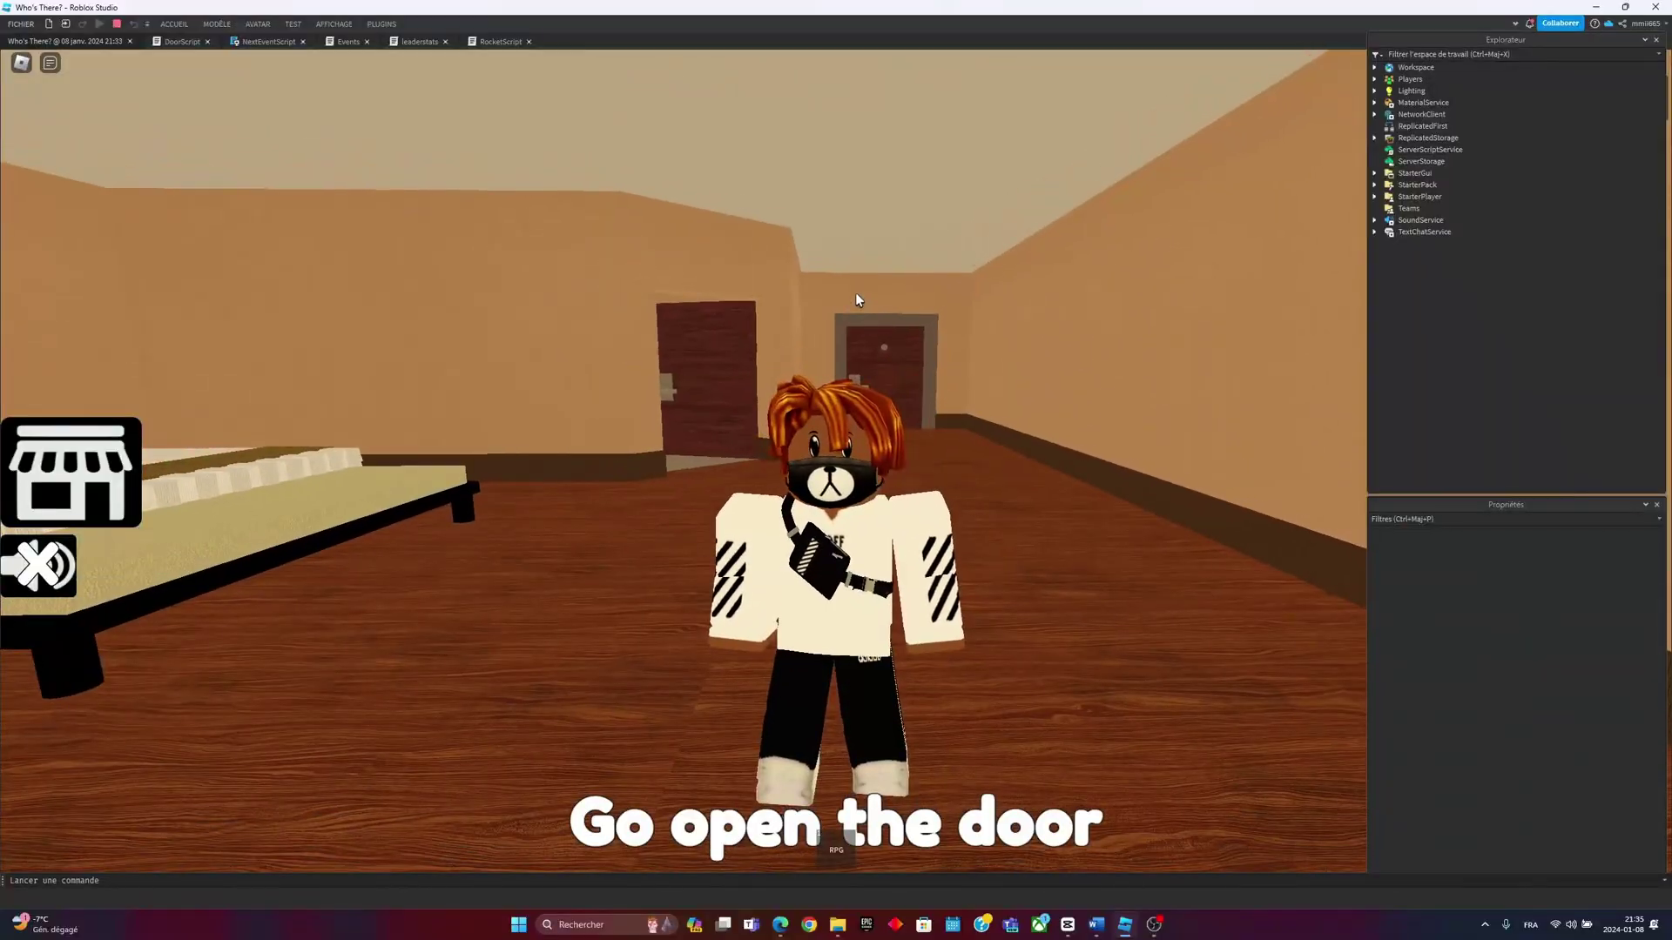
pyautogui.press('w')
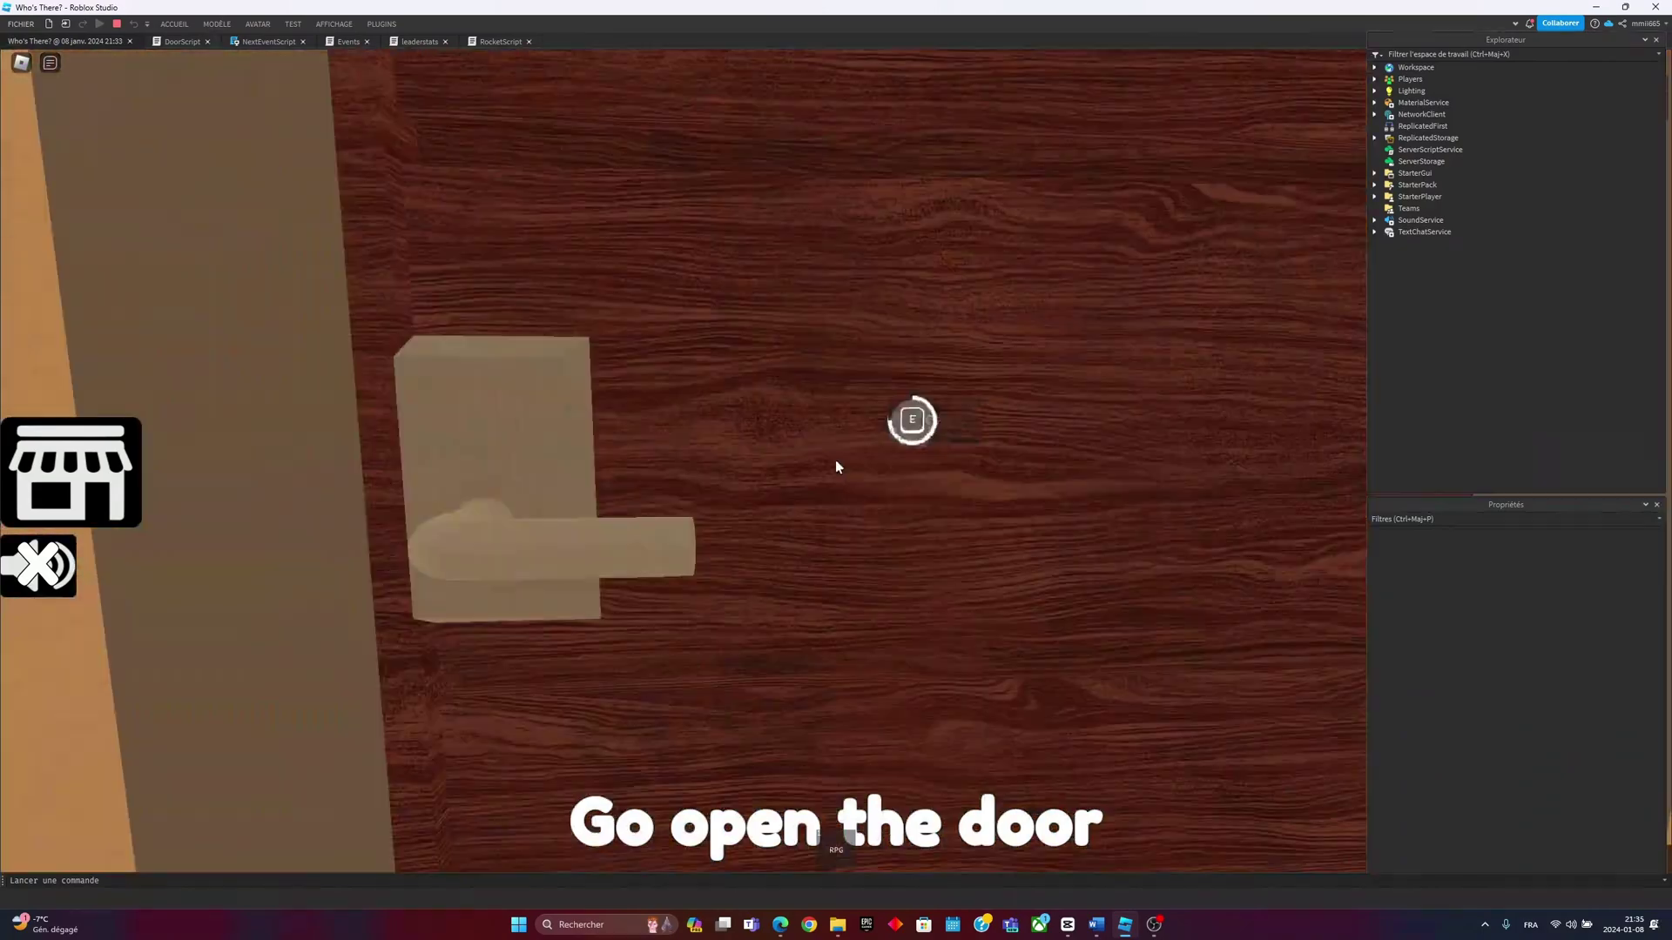
pyautogui.click(834, 461)
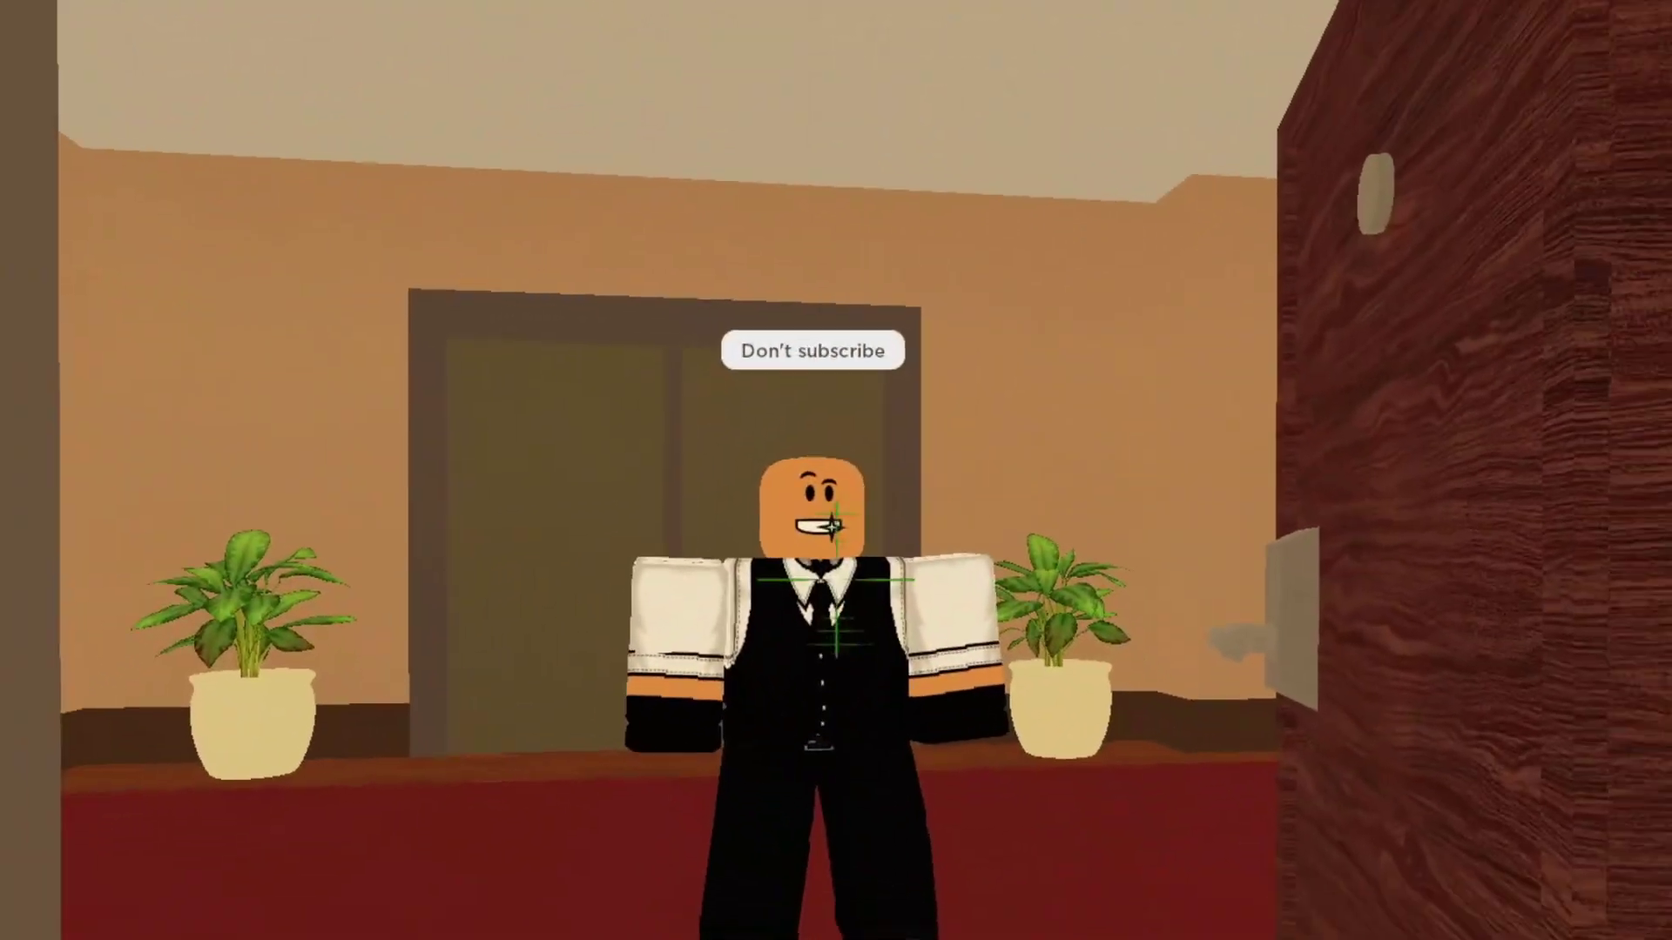